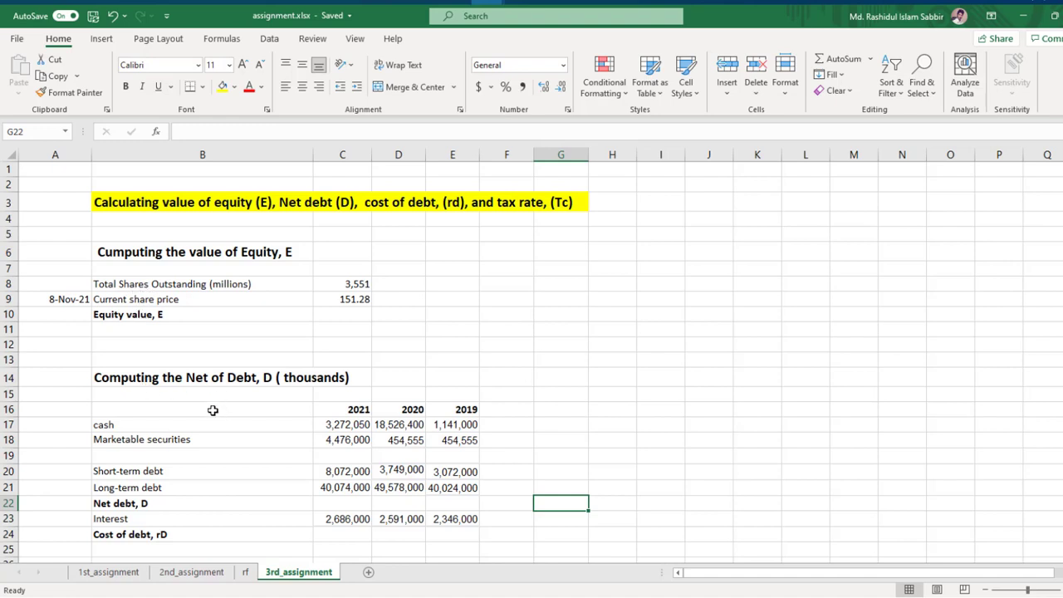
- Switch from the 3rd_assignment worksheet to the TSLA.NE Yahoo Finance balance sheet in the browser
{"action": "scroll", "coordinate": [214, 403], "scroll_direction": "down", "scroll_amount": 1}
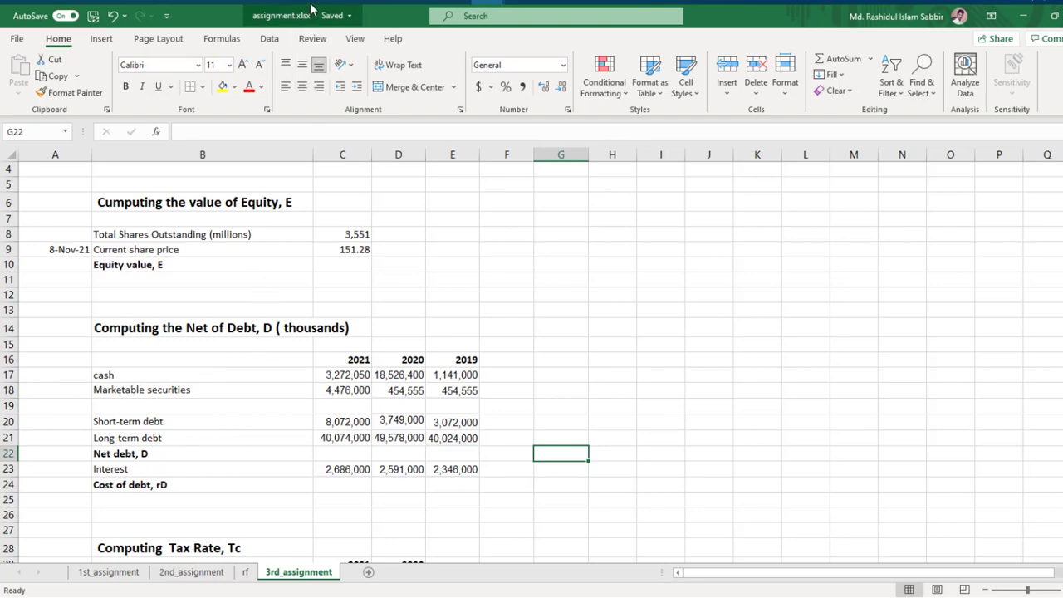
{"action": "key", "text": "alt+Tab"}
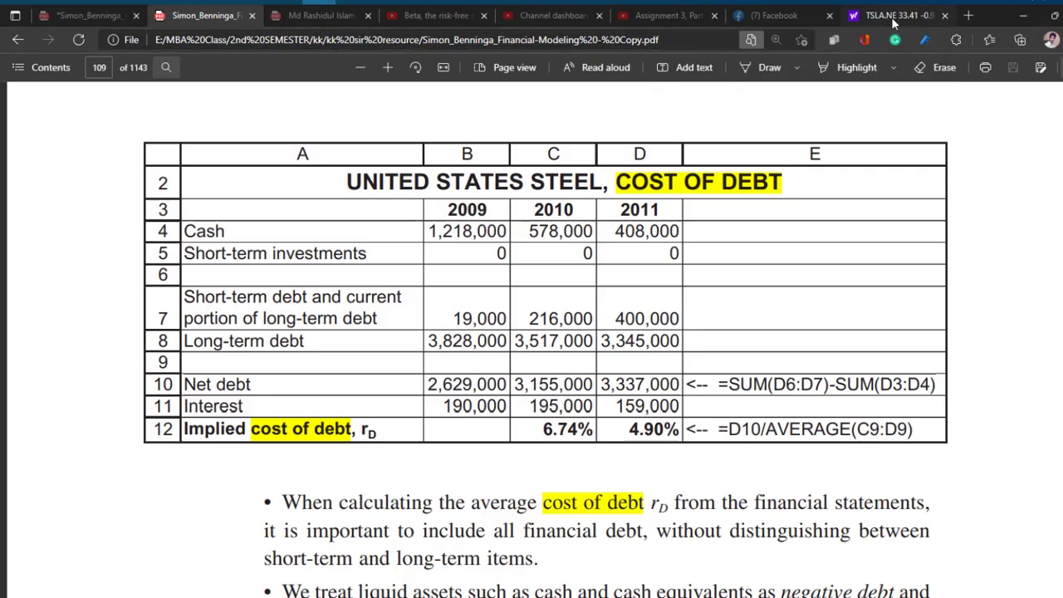
{"action": "left_click", "coordinate": [897, 15]}
{"action": "scroll", "coordinate": [610, 265], "scroll_direction": "up", "scroll_amount": 10}
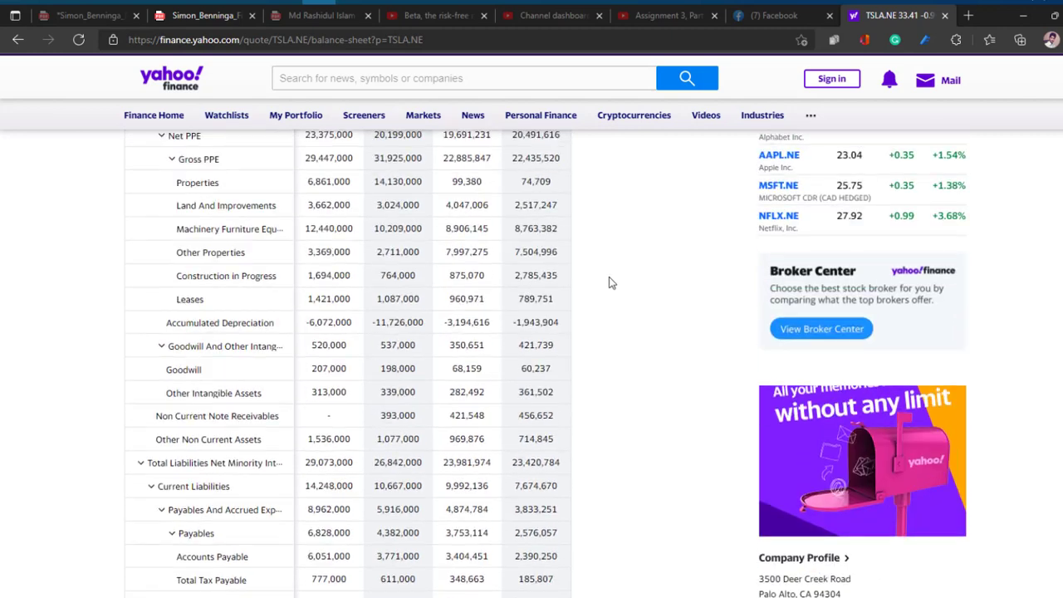
- Try a company search on Yahoo Finance, then clear it and dismiss the trending suggestions
{"action": "scroll", "coordinate": [611, 285], "scroll_direction": "up", "scroll_amount": 5}
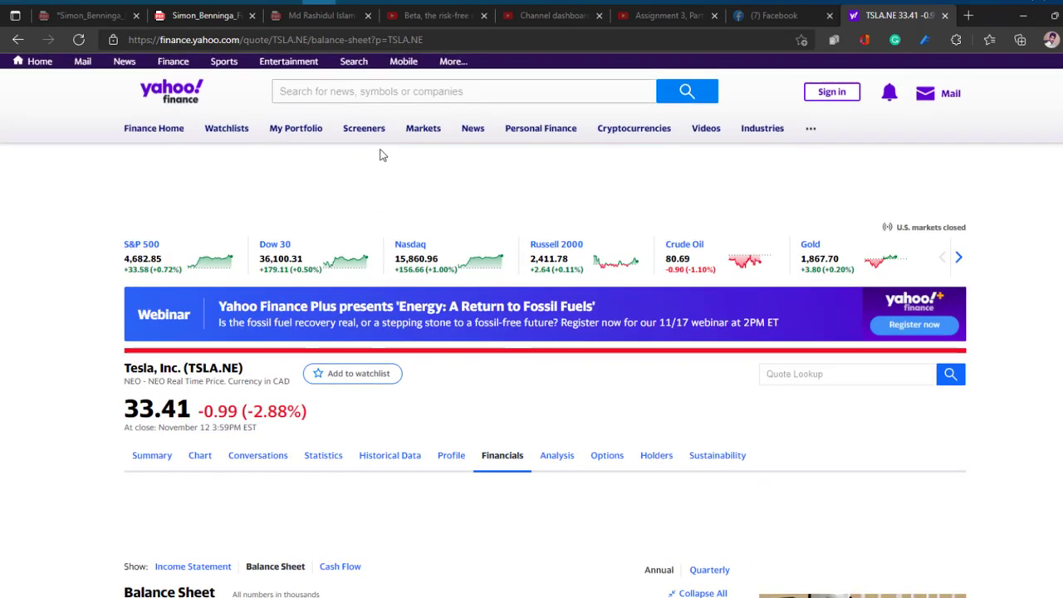
{"action": "left_click", "coordinate": [372, 94]}
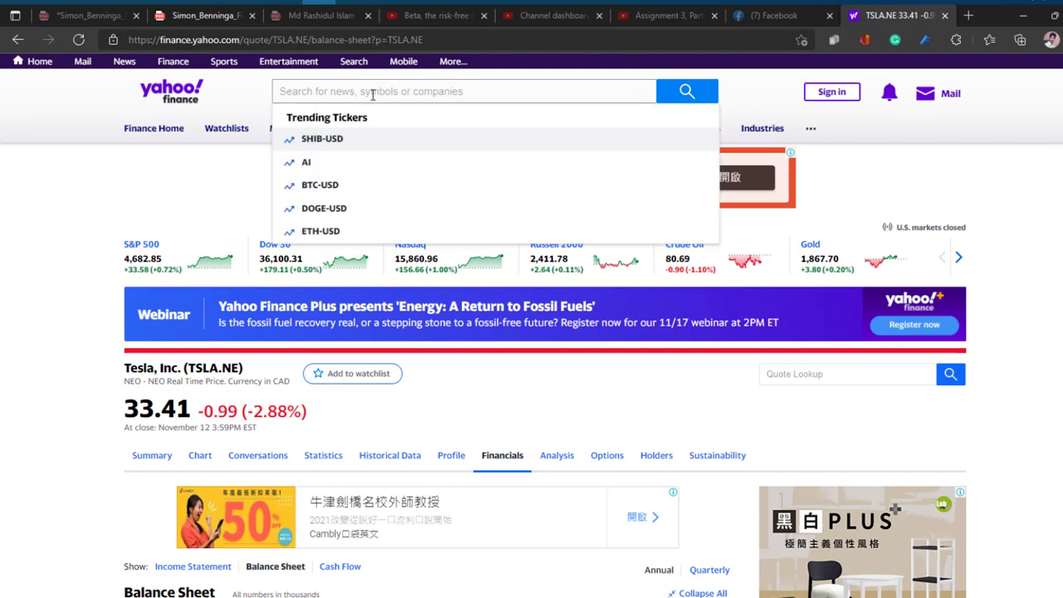
{"action": "type", "text": "ss"}
{"action": "key", "text": "BackSpace"}
{"action": "key", "text": "BackSpace"}
{"action": "left_click", "coordinate": [256, 206]}
{"action": "scroll", "coordinate": [459, 368], "scroll_direction": "down", "scroll_amount": 1}
{"action": "scroll", "coordinate": [459, 368], "scroll_direction": "down", "scroll_amount": 1}
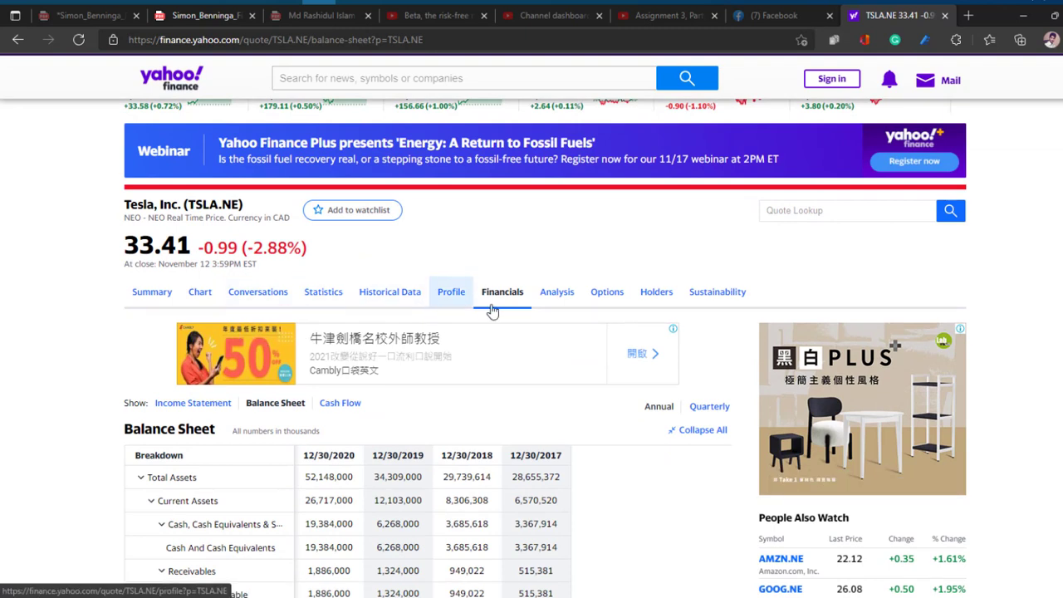
- Open the TSLA.NE Statistics page and mark the Shares Outstanding, Beta and 52-Week Change rows
{"action": "left_click", "coordinate": [323, 301]}
{"action": "scroll", "coordinate": [432, 382], "scroll_direction": "down", "scroll_amount": 3}
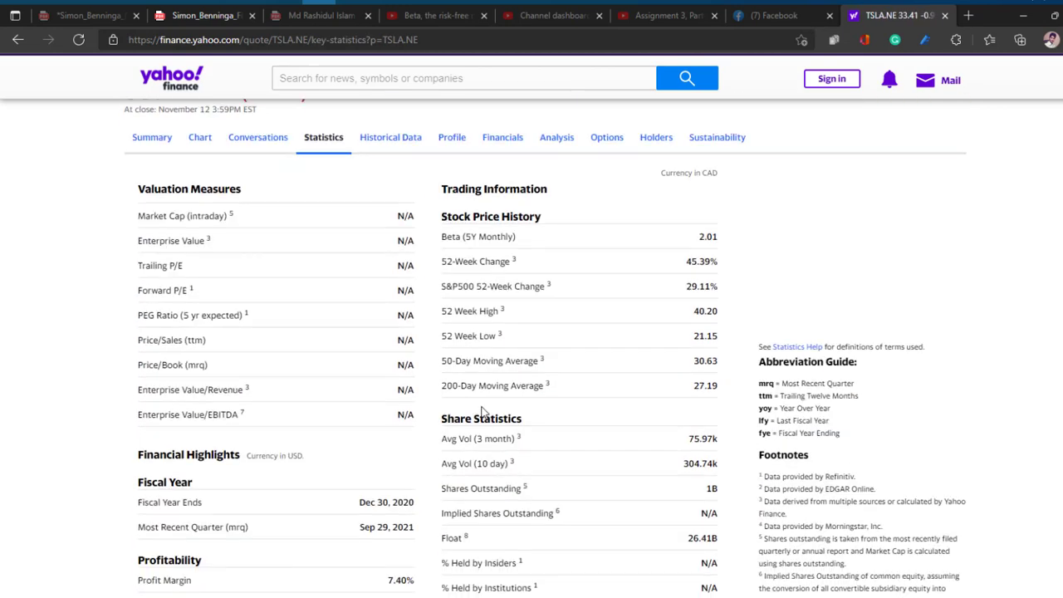
{"action": "scroll", "coordinate": [467, 536], "scroll_direction": "down", "scroll_amount": 3}
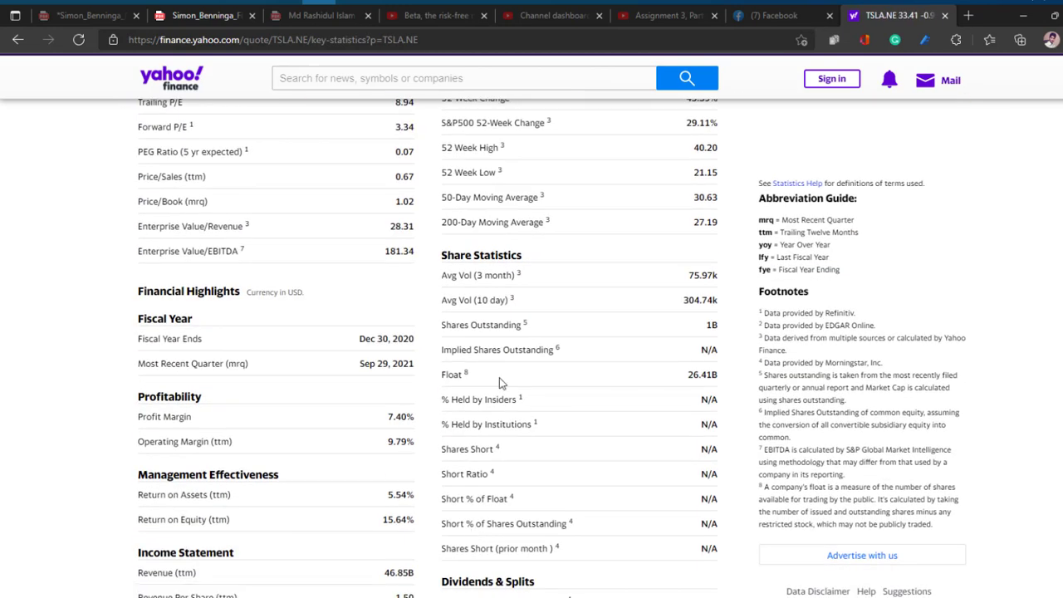
{"action": "triple_click", "coordinate": [492, 325]}
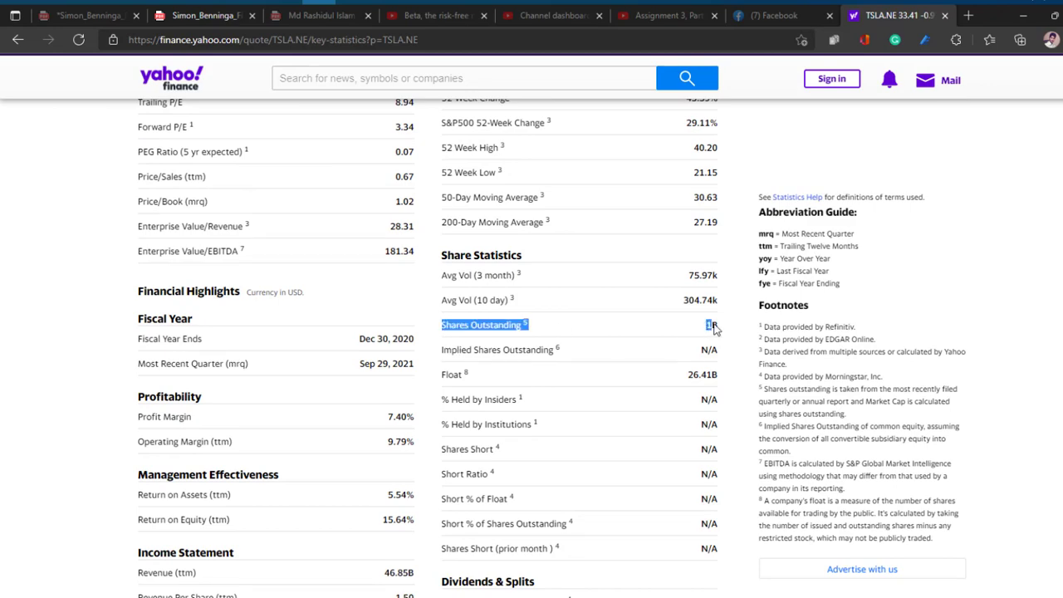
{"action": "scroll", "coordinate": [598, 387], "scroll_direction": "up", "scroll_amount": 2}
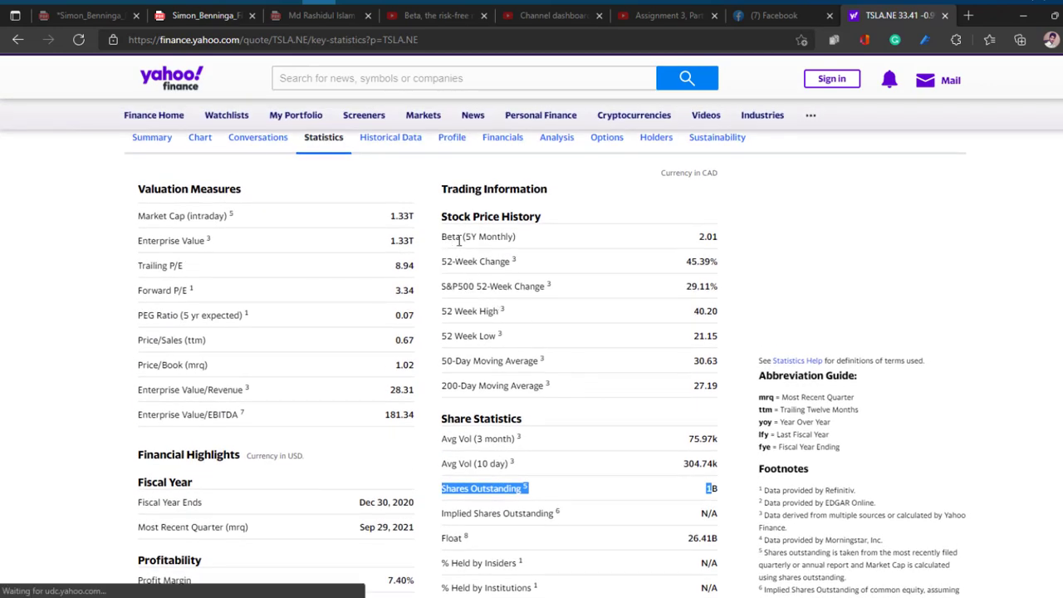
{"action": "left_click_drag", "start_coordinate": [445, 238], "coordinate": [672, 254]}
{"action": "left_click", "coordinate": [326, 252]}
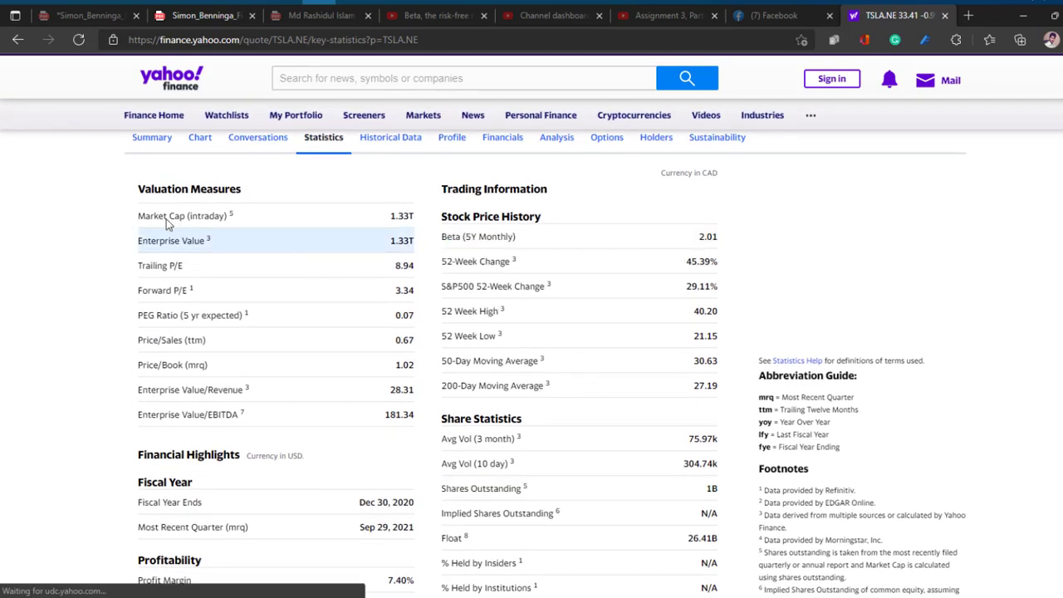
{"action": "scroll", "coordinate": [346, 347], "scroll_direction": "down", "scroll_amount": 1}
{"action": "scroll", "coordinate": [399, 374], "scroll_direction": "down", "scroll_amount": 3}
{"action": "scroll", "coordinate": [430, 387], "scroll_direction": "up", "scroll_amount": 4}
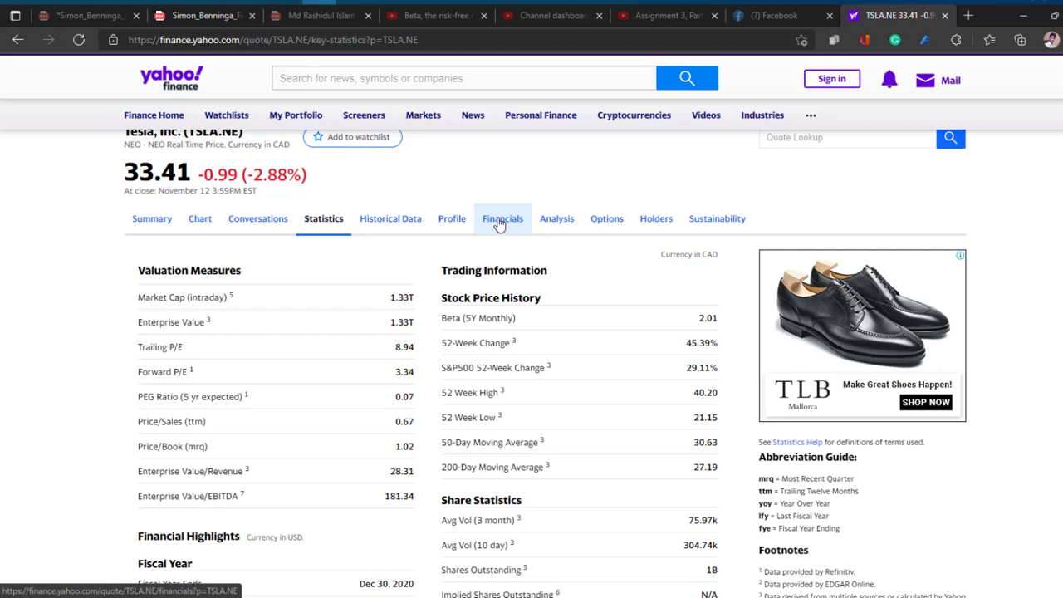
- Open TSLA.NE Financials, expand all income statement rows and scroll through the interest and tax lines
{"action": "left_click", "coordinate": [498, 222]}
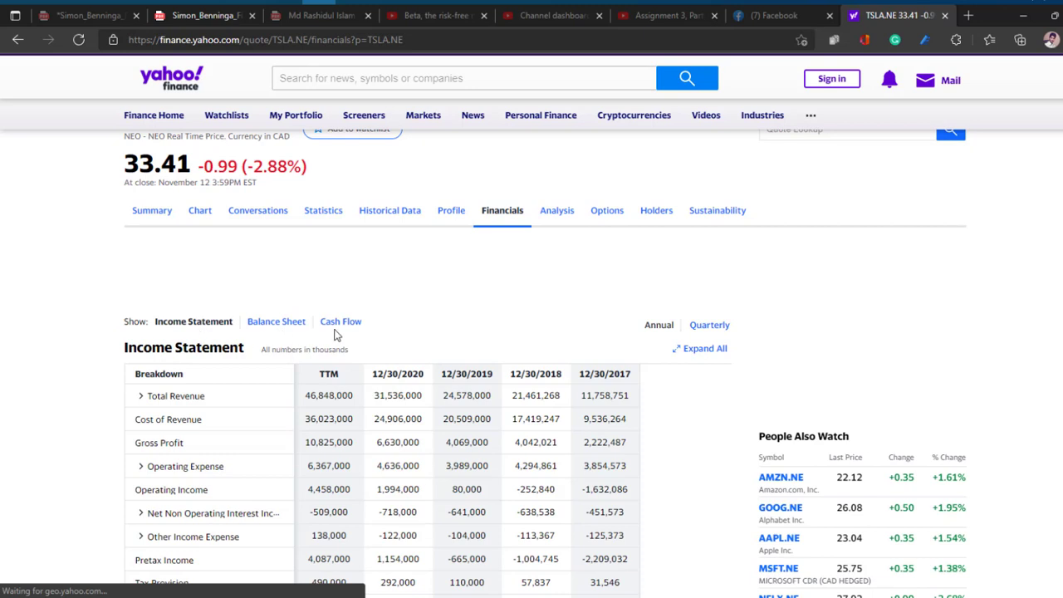
{"action": "left_click", "coordinate": [700, 352]}
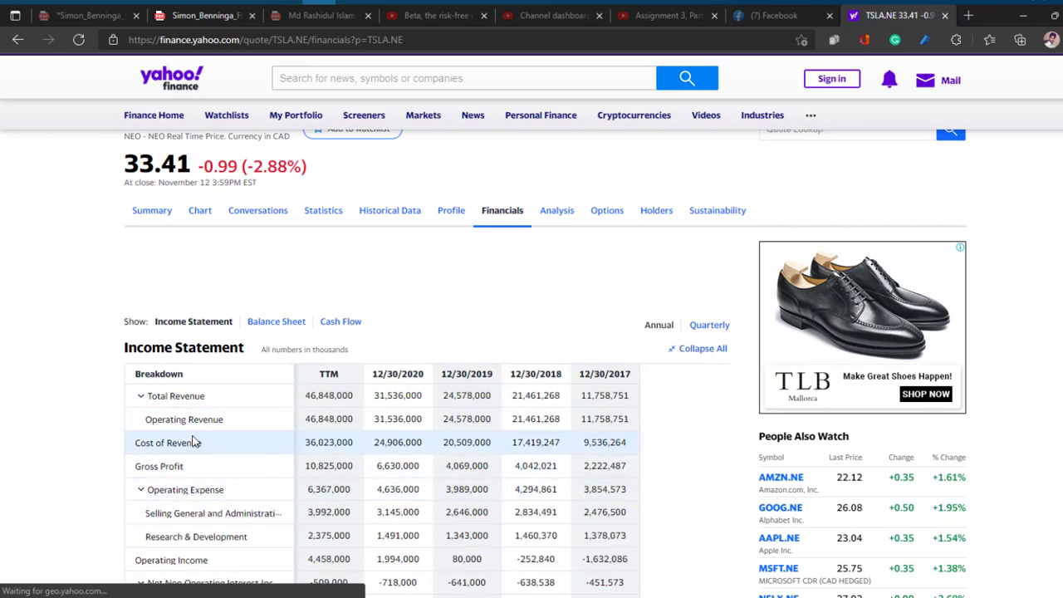
{"action": "scroll", "coordinate": [196, 465], "scroll_direction": "down", "scroll_amount": 6}
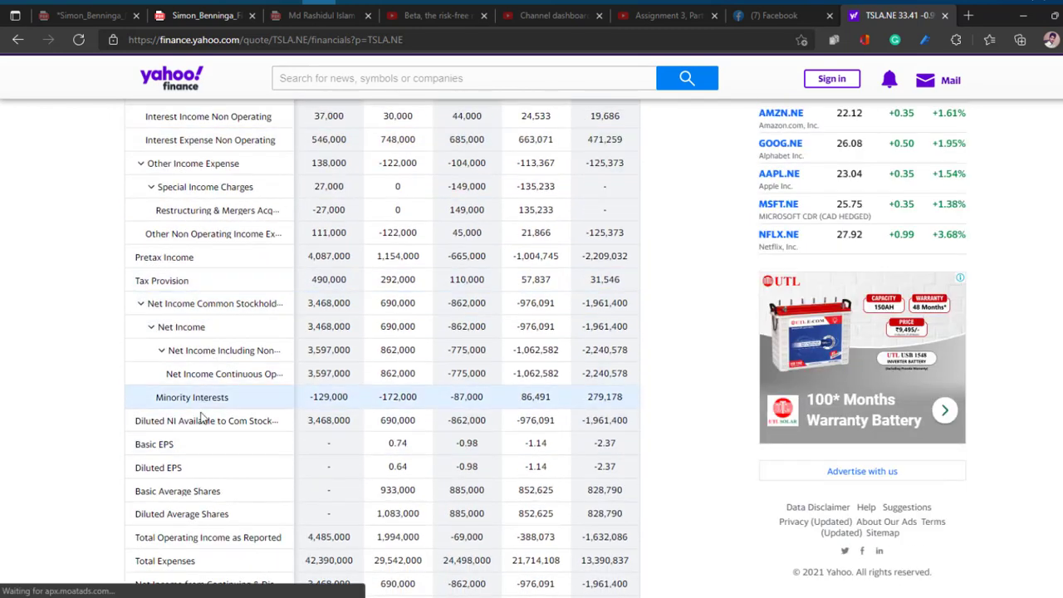
{"action": "scroll", "coordinate": [137, 466], "scroll_direction": "down", "scroll_amount": 2}
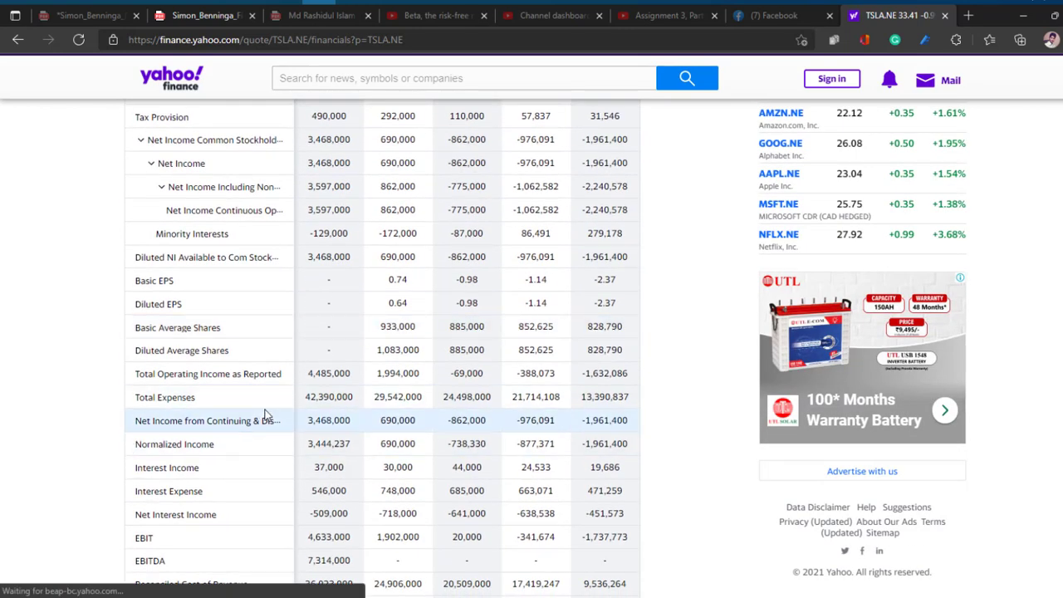
{"action": "scroll", "coordinate": [156, 388], "scroll_direction": "down", "scroll_amount": 2}
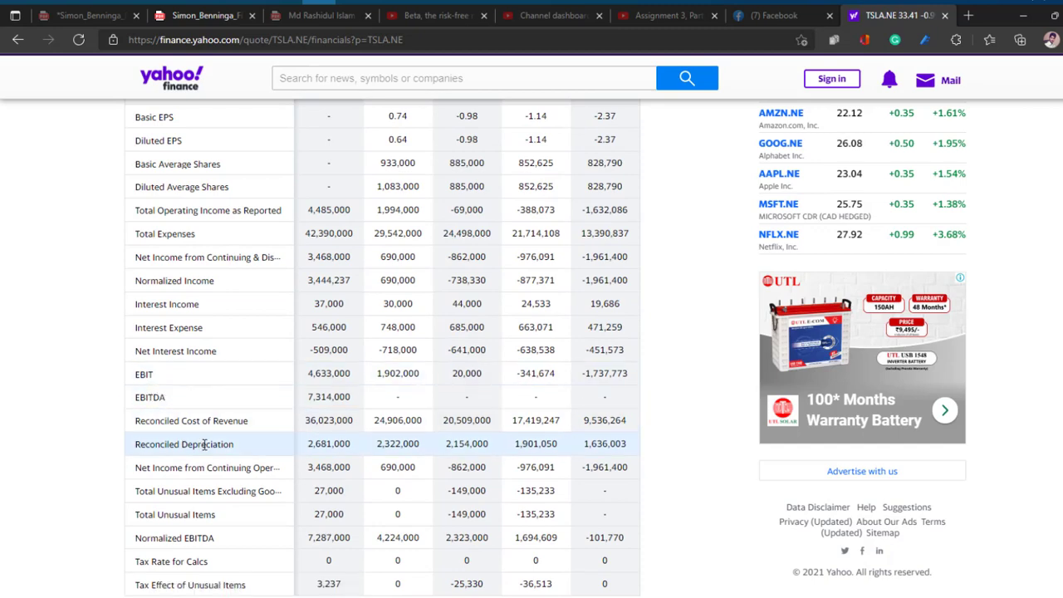
{"action": "scroll", "coordinate": [206, 449], "scroll_direction": "down", "scroll_amount": 1}
{"action": "scroll", "coordinate": [214, 455], "scroll_direction": "up", "scroll_amount": 15}
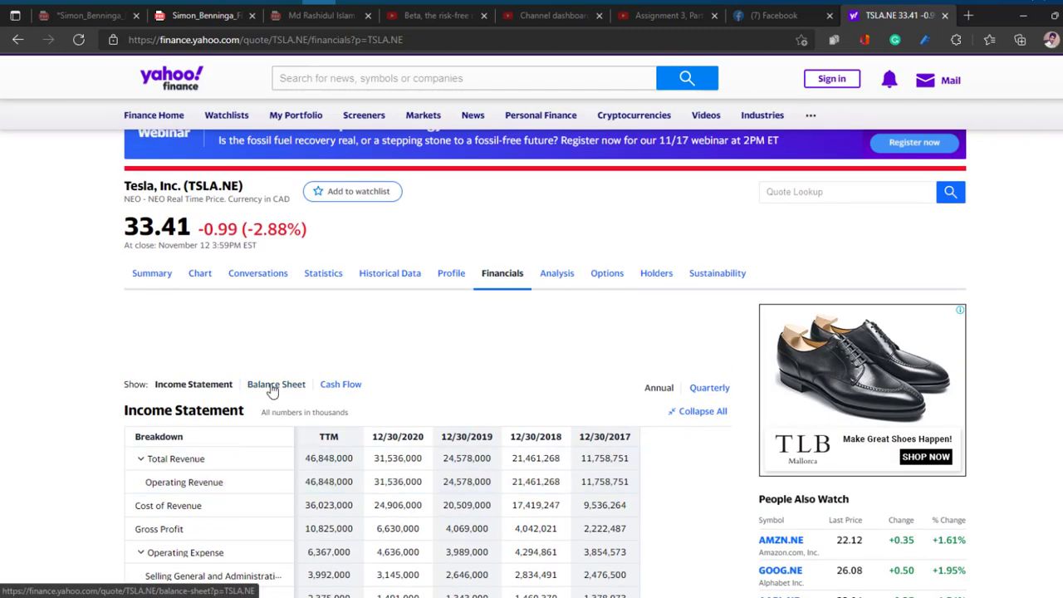
- Scroll through Tesla's balance sheet cash and assets, then minimize the browser to return to Excel
{"action": "left_click", "coordinate": [272, 387]}
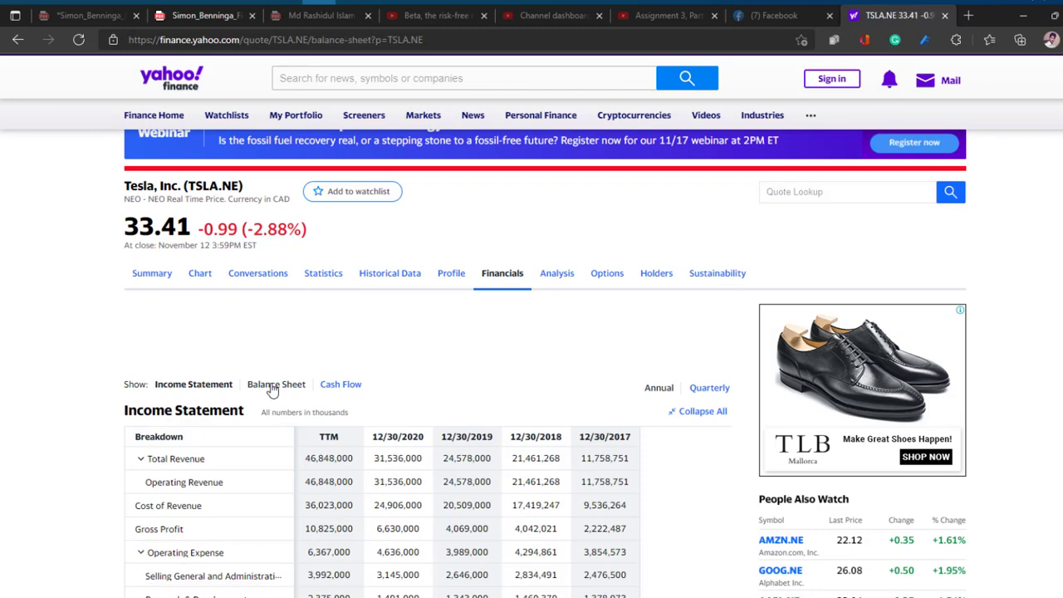
{"action": "scroll", "coordinate": [418, 368], "scroll_direction": "down", "scroll_amount": 2}
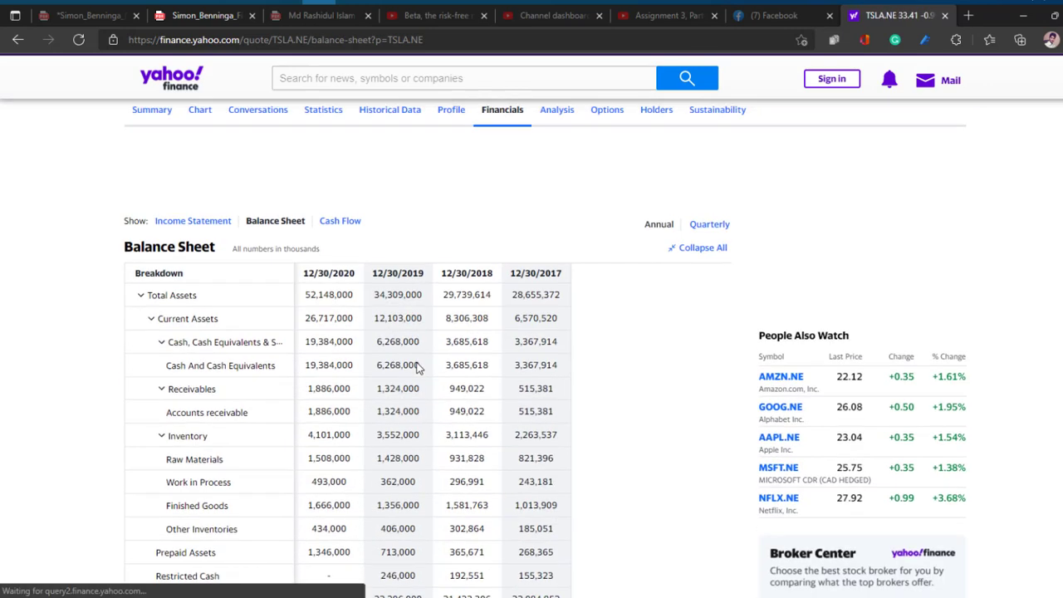
{"action": "scroll", "coordinate": [256, 407], "scroll_direction": "down", "scroll_amount": 2}
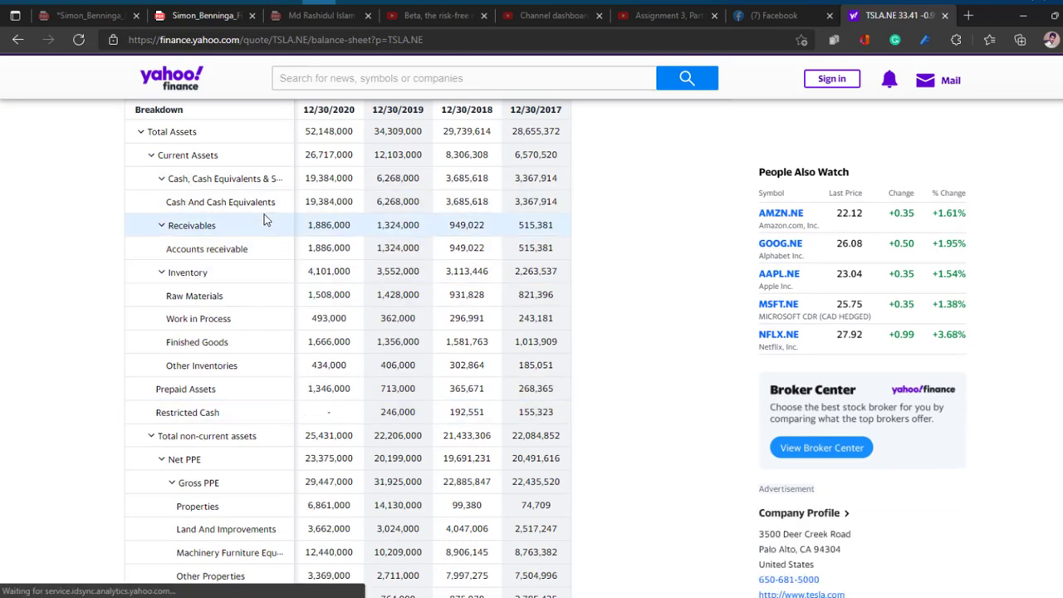
{"action": "scroll", "coordinate": [197, 285], "scroll_direction": "down", "scroll_amount": 3}
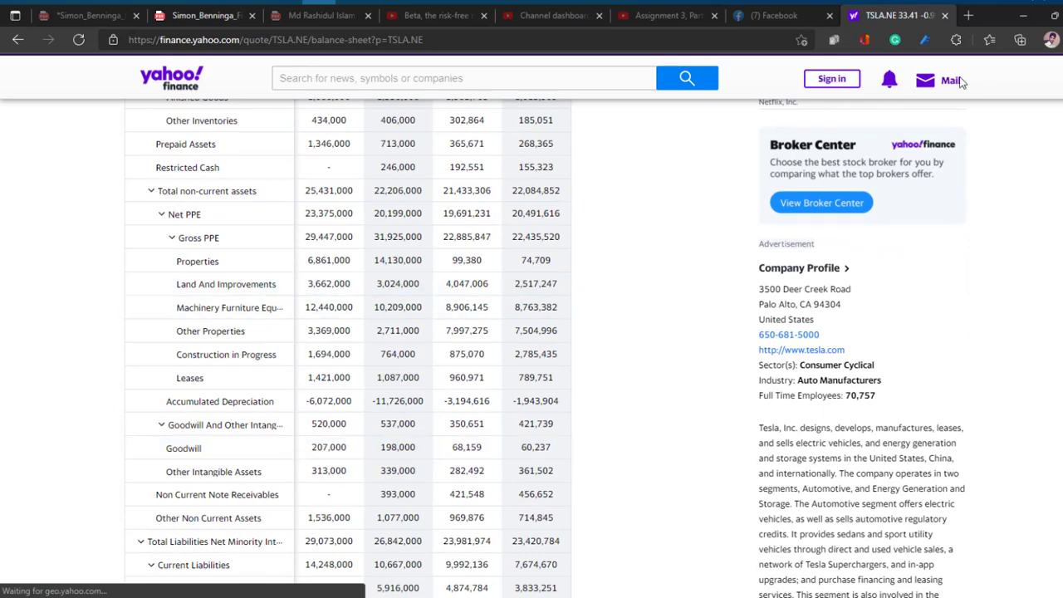
{"action": "left_click", "coordinate": [1023, 17]}
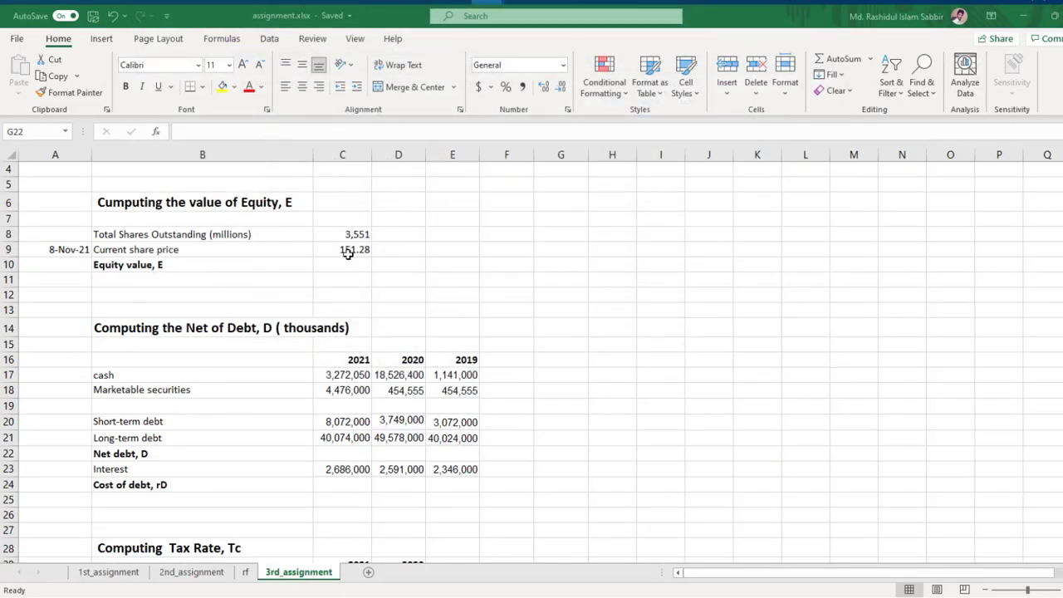
- Enter =C8*C9 in C10, giving an equity value of 537195.28
{"action": "scroll", "coordinate": [341, 274], "scroll_direction": "up", "scroll_amount": 2}
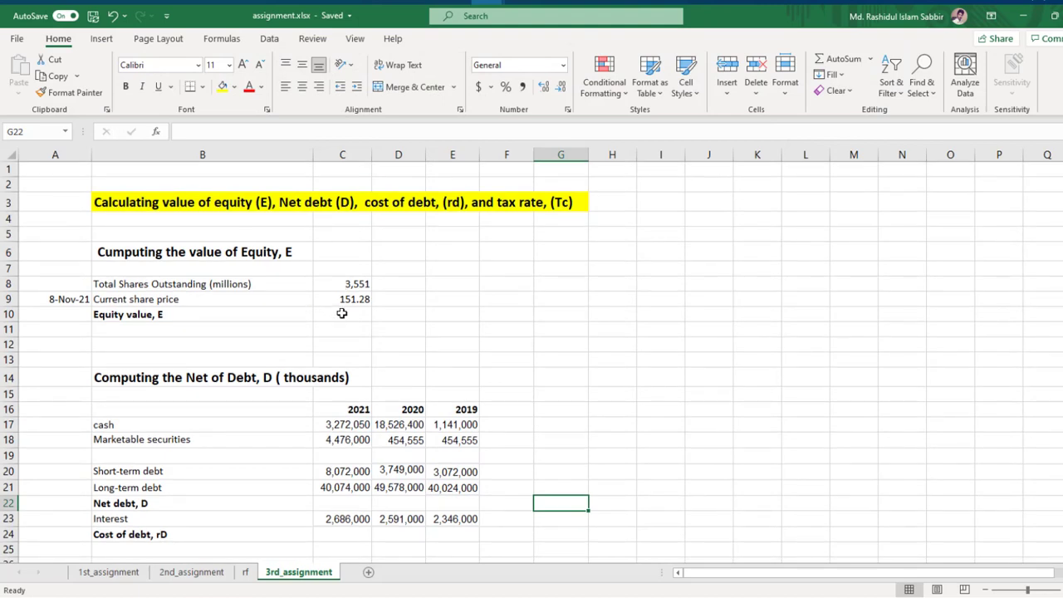
{"action": "left_click", "coordinate": [332, 313]}
{"action": "type", "text": "="}
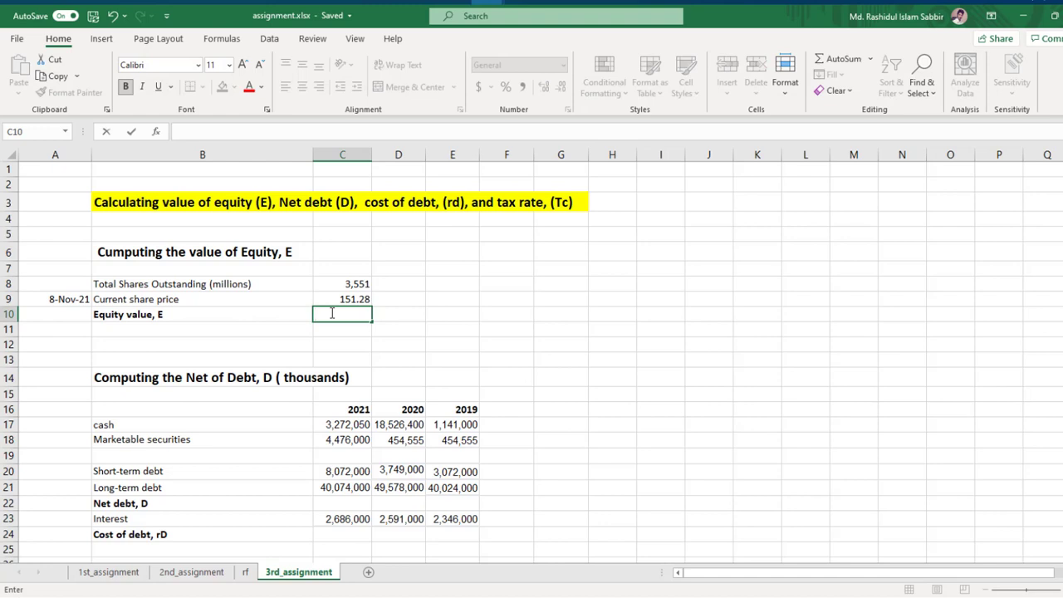
{"action": "type", "text": "="}
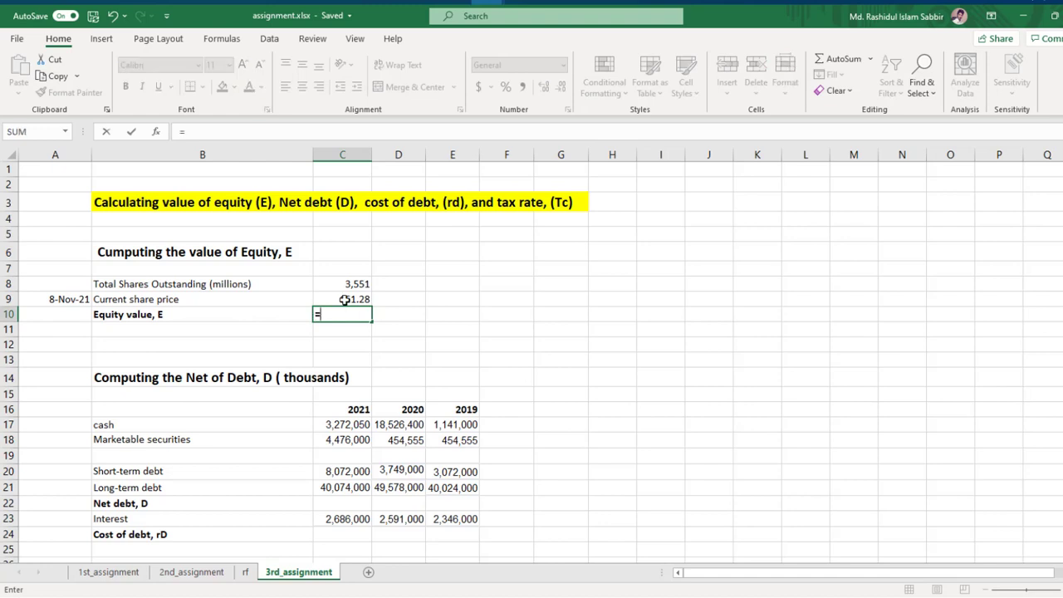
{"action": "left_click", "coordinate": [359, 285]}
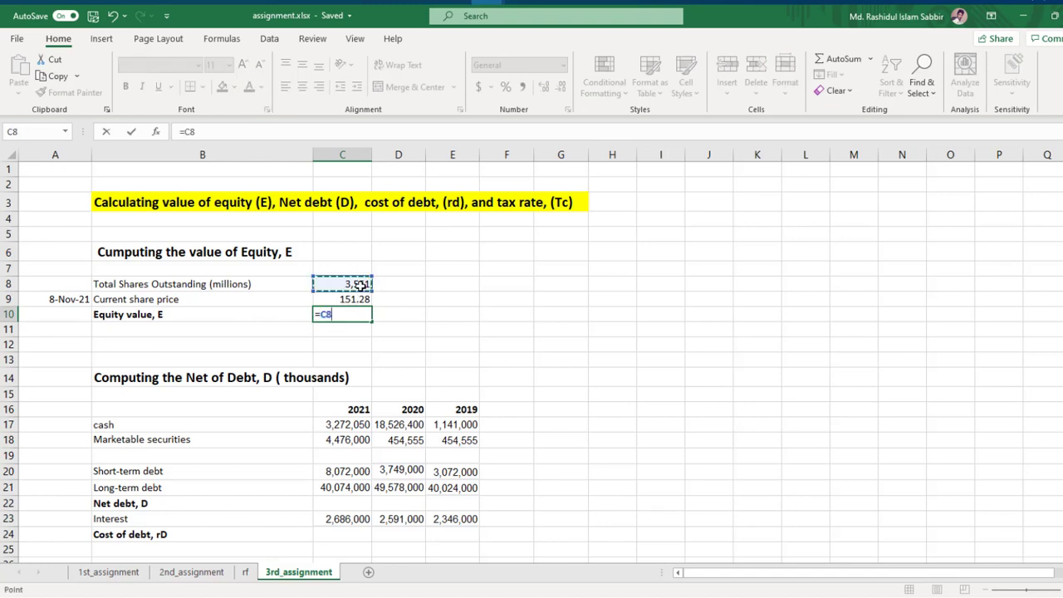
{"action": "type", "text": "*"}
{"action": "left_click", "coordinate": [359, 299]}
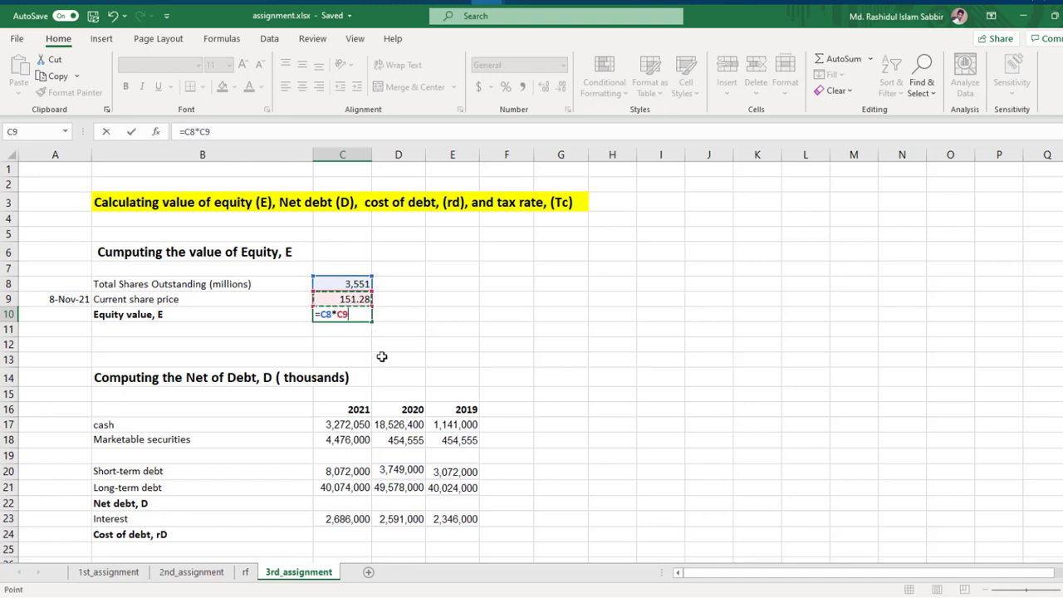
{"action": "key", "text": "Return"}
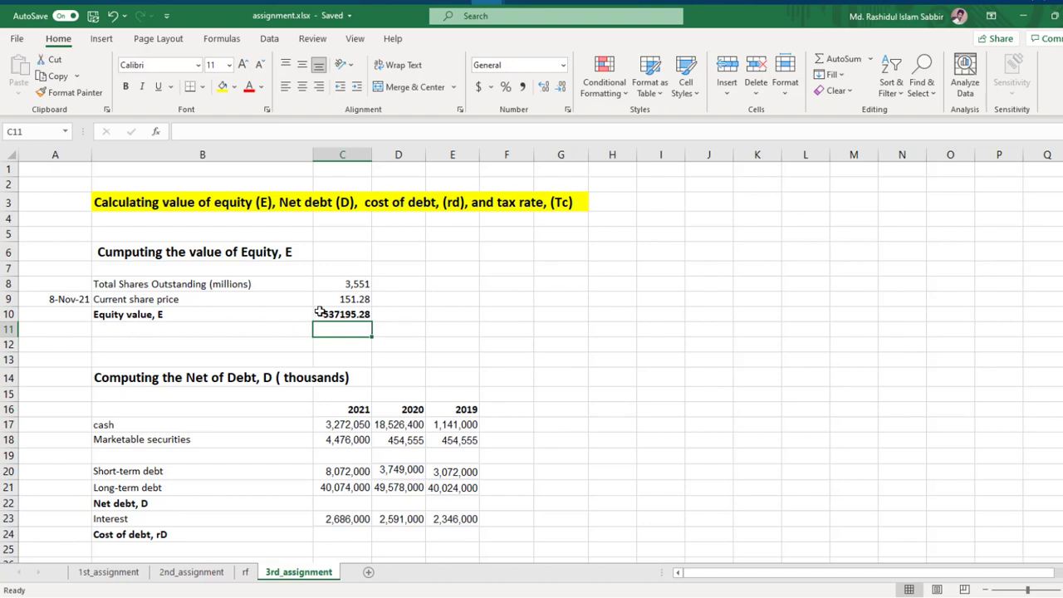
{"action": "left_click", "coordinate": [232, 284]}
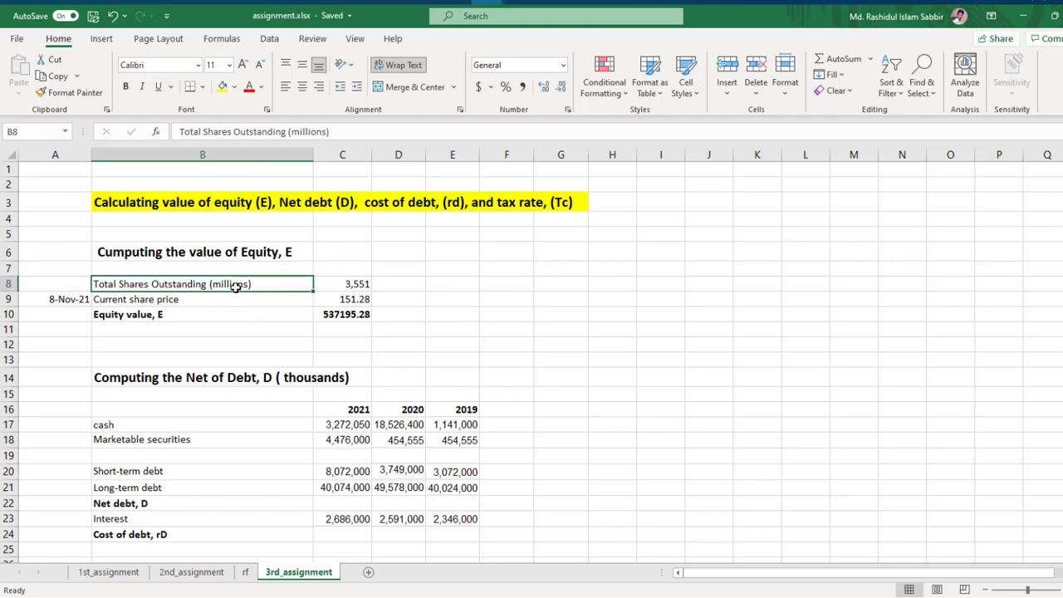
{"action": "scroll", "coordinate": [237, 437], "scroll_direction": "down", "scroll_amount": 2}
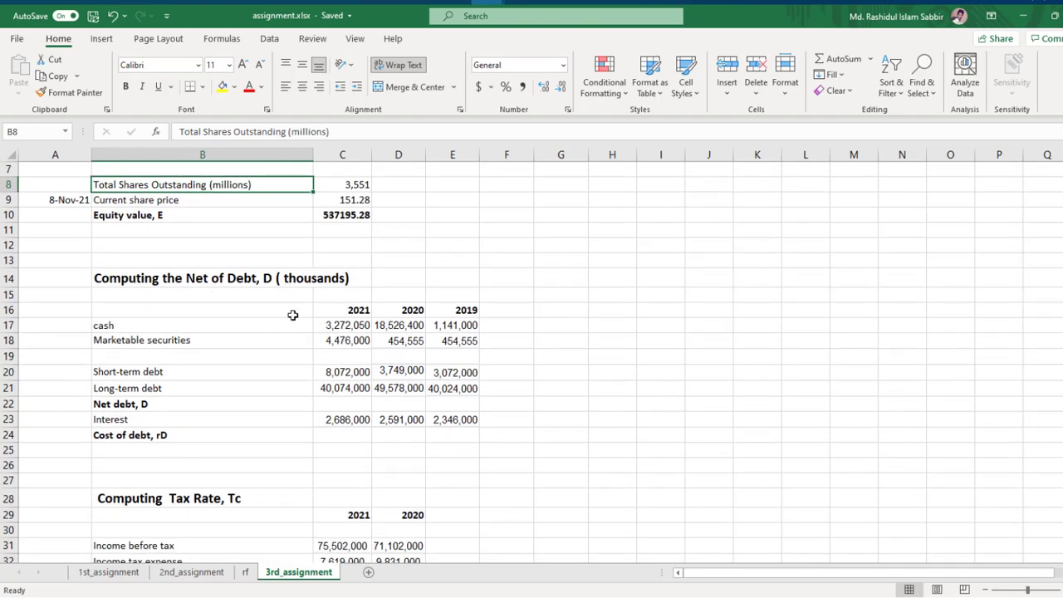
- Enter =SUM(C20:C21)-SUM(C17:C18) in C22 for the 2021 net debt
{"action": "left_click", "coordinate": [343, 405]}
{"action": "type", "text": "="}
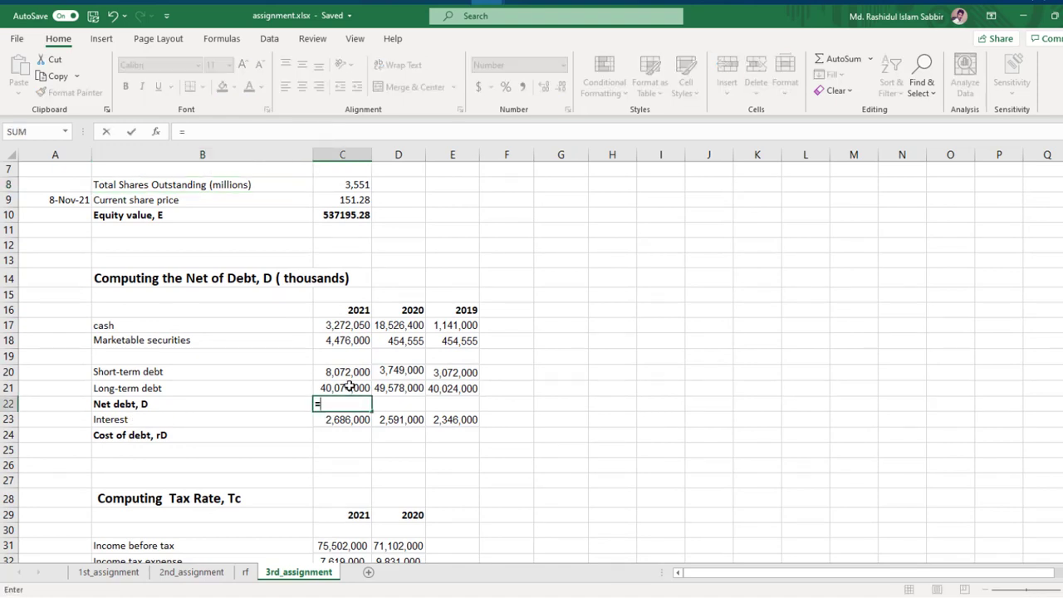
{"action": "type", "text": "sum"}
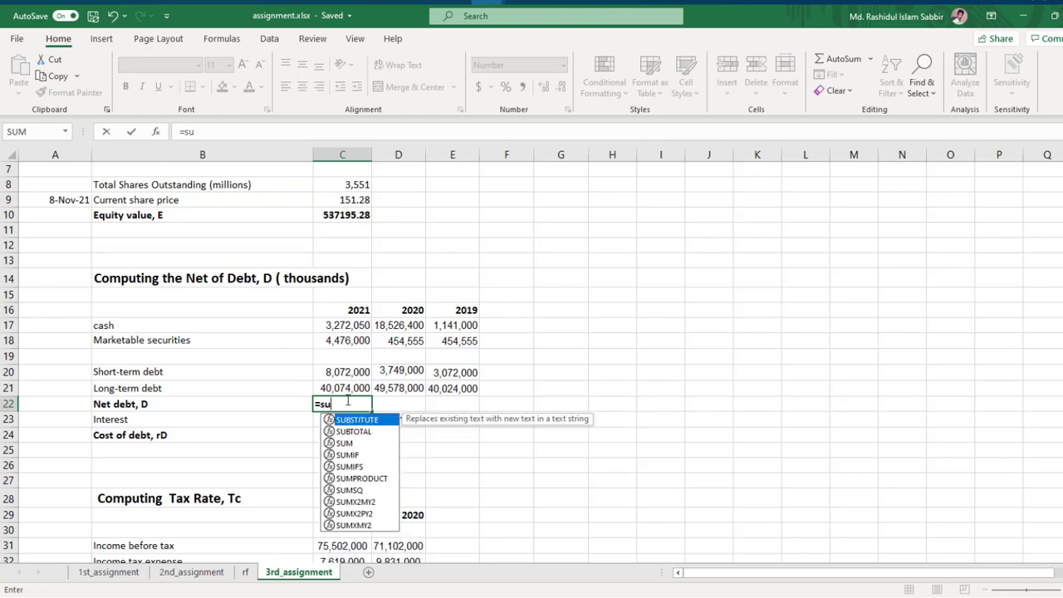
{"action": "double_click", "coordinate": [348, 421]}
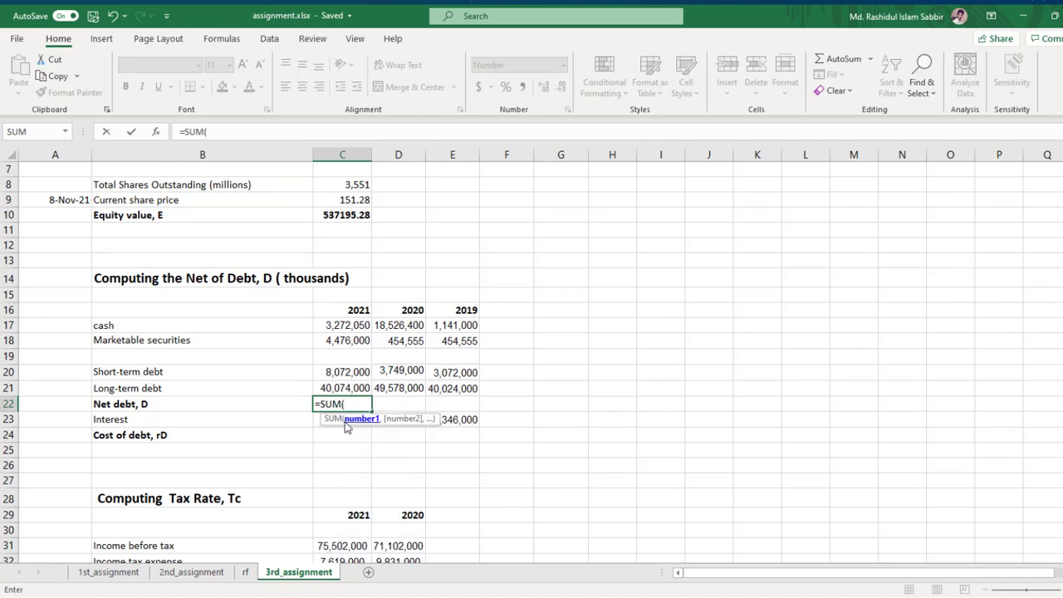
{"action": "left_click_drag", "start_coordinate": [352, 388], "coordinate": [352, 374]}
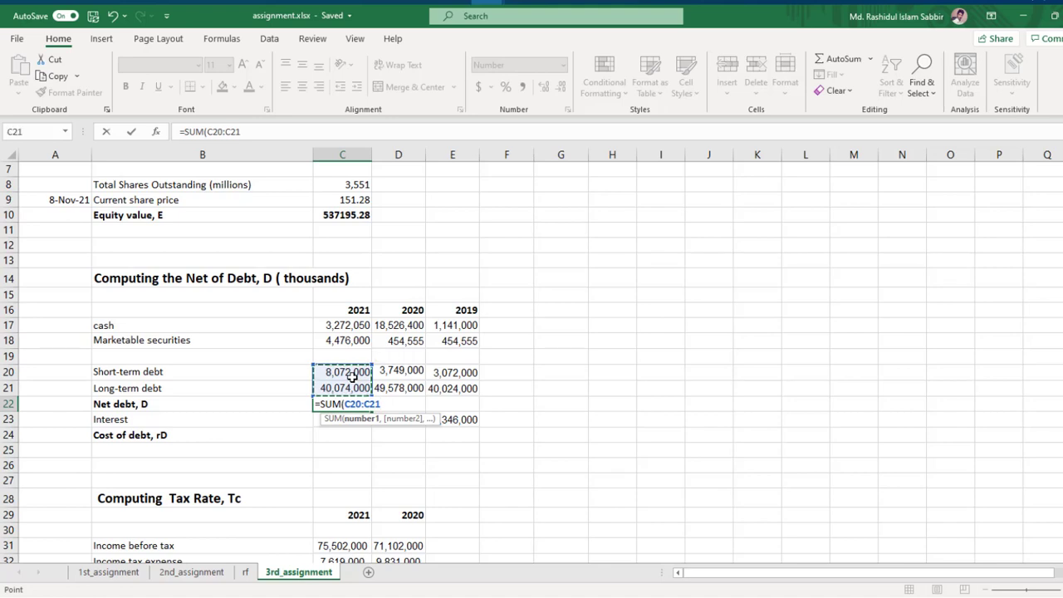
{"action": "type", "text": ")-sum"}
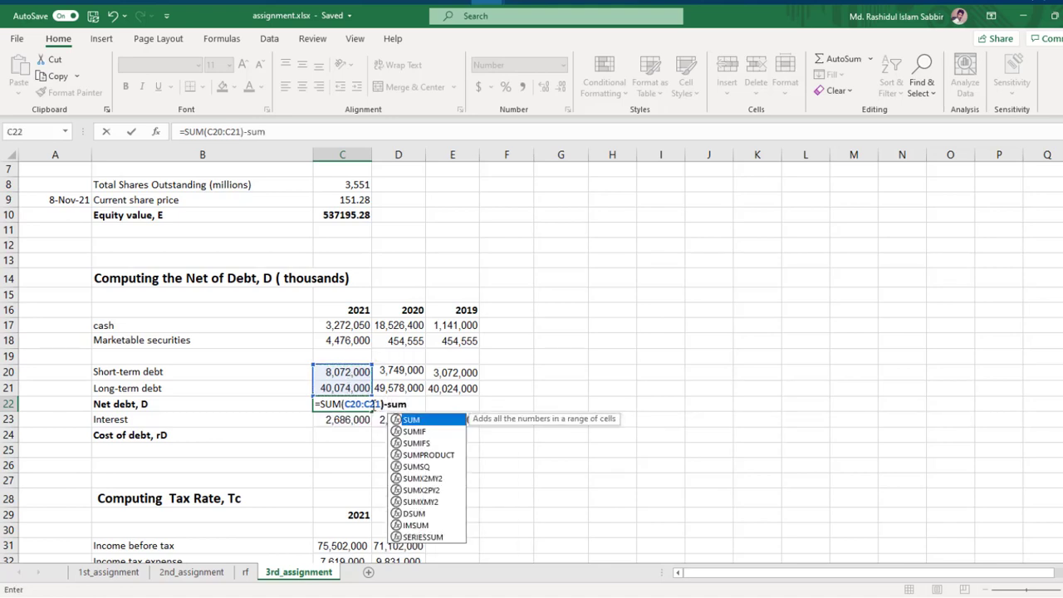
{"action": "double_click", "coordinate": [420, 420]}
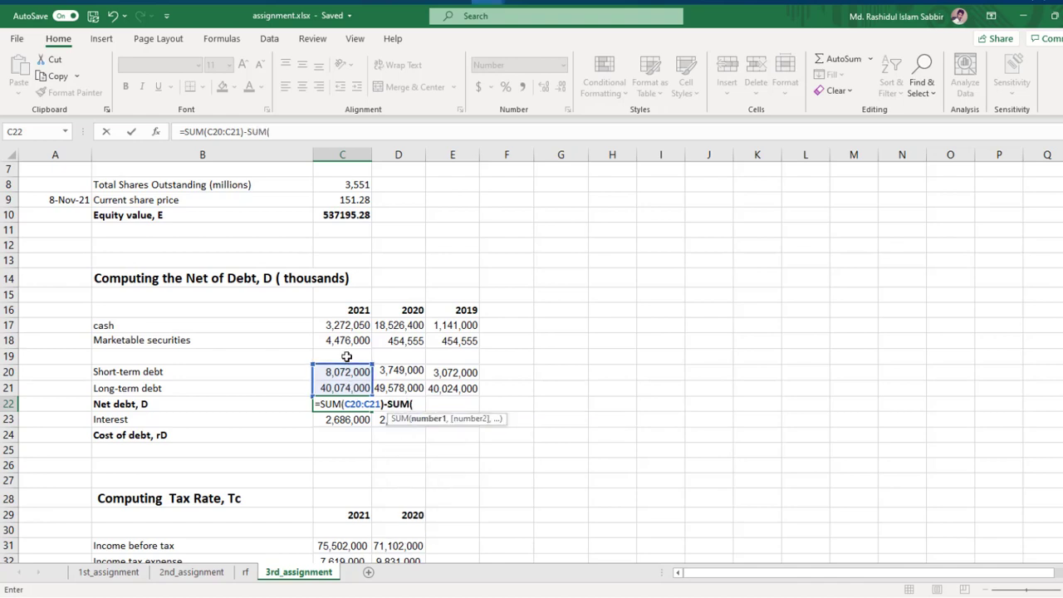
{"action": "left_click_drag", "start_coordinate": [349, 342], "coordinate": [348, 331]}
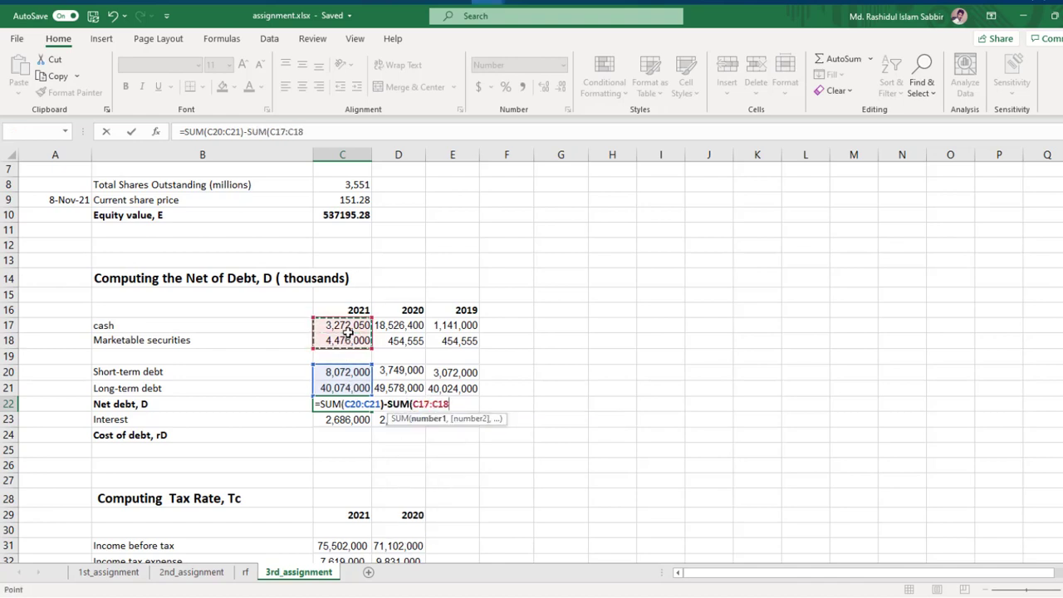
{"action": "type", "text": ")"}
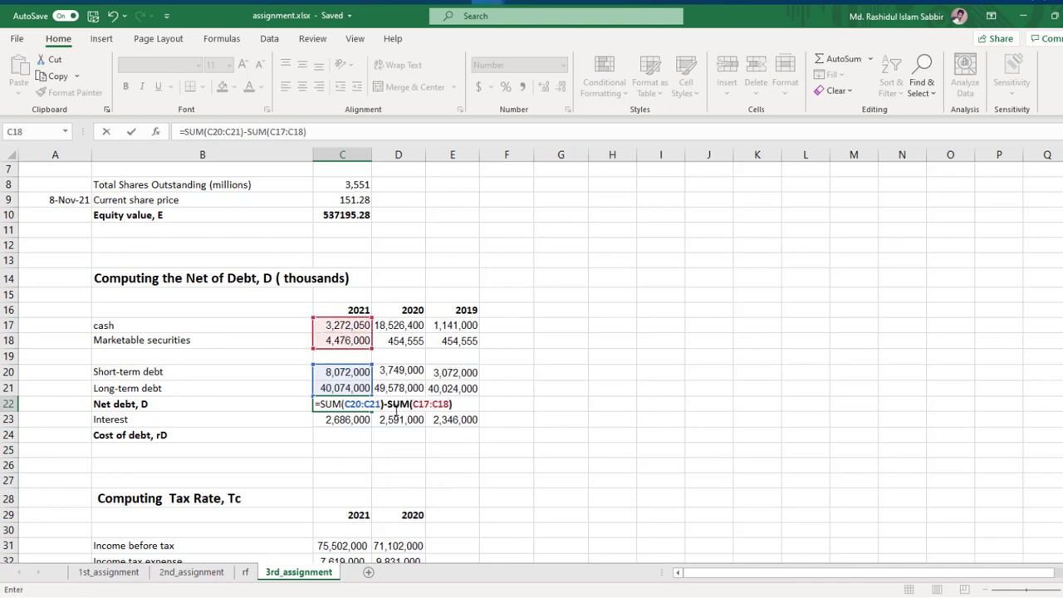
{"action": "key", "text": "Return"}
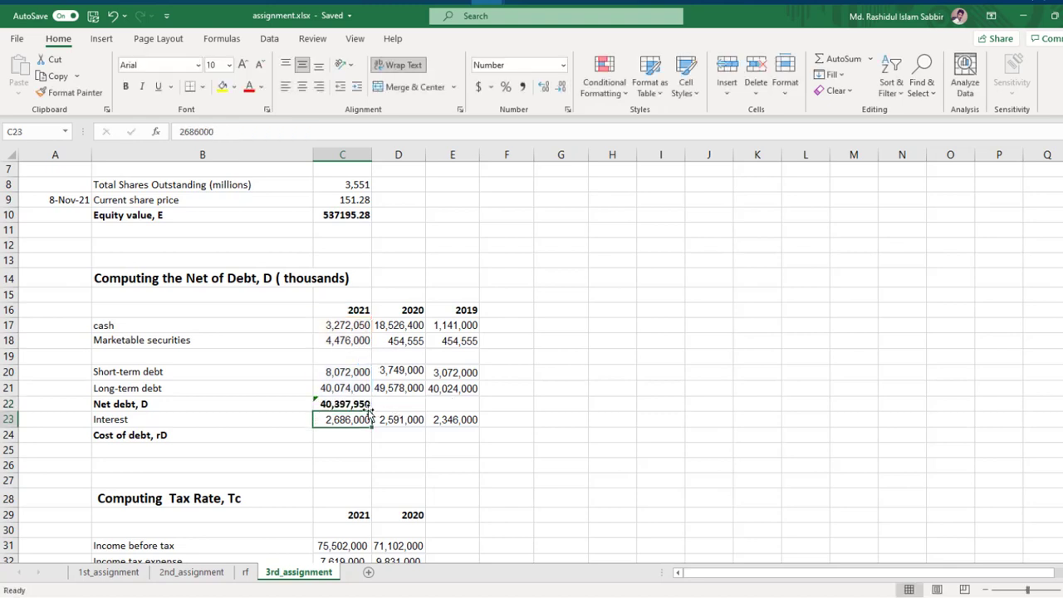
- Fill the net debt formula across to E22 for 2020 and 2019
{"action": "left_click", "coordinate": [354, 404]}
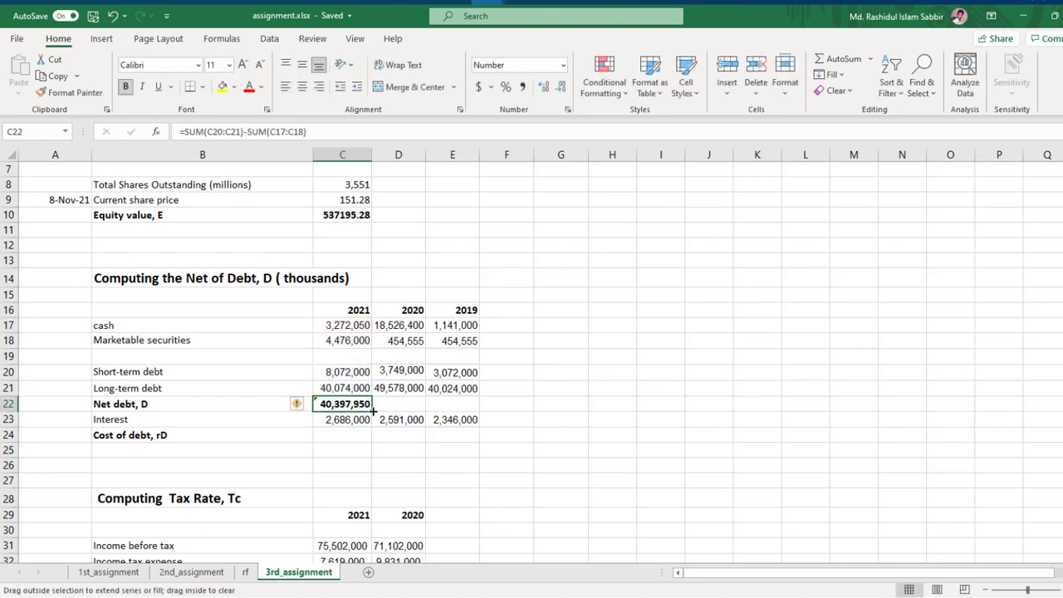
{"action": "left_click_drag", "start_coordinate": [374, 410], "coordinate": [455, 406]}
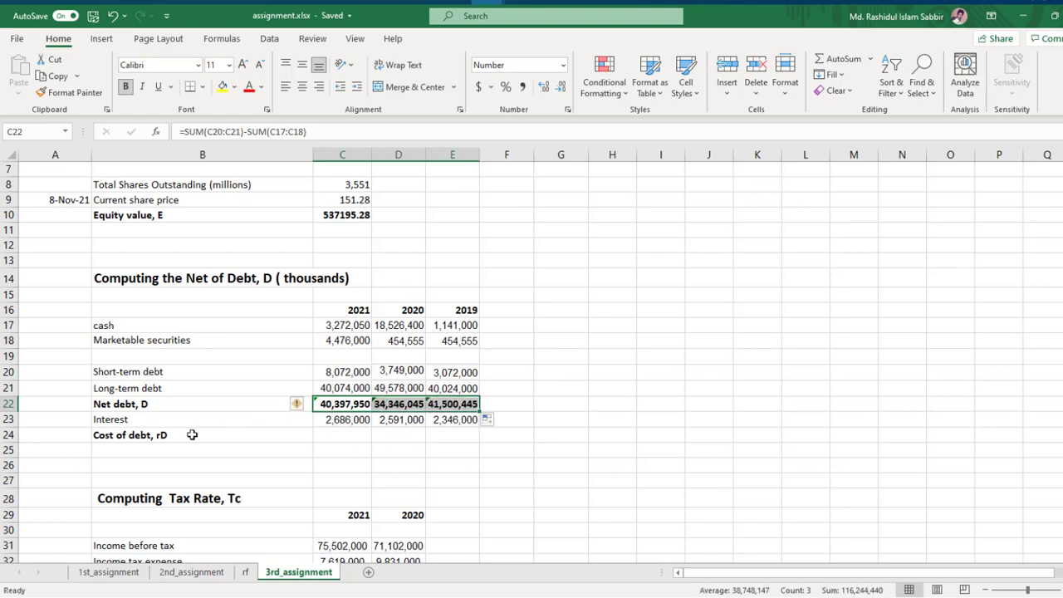
{"action": "left_click", "coordinate": [409, 436]}
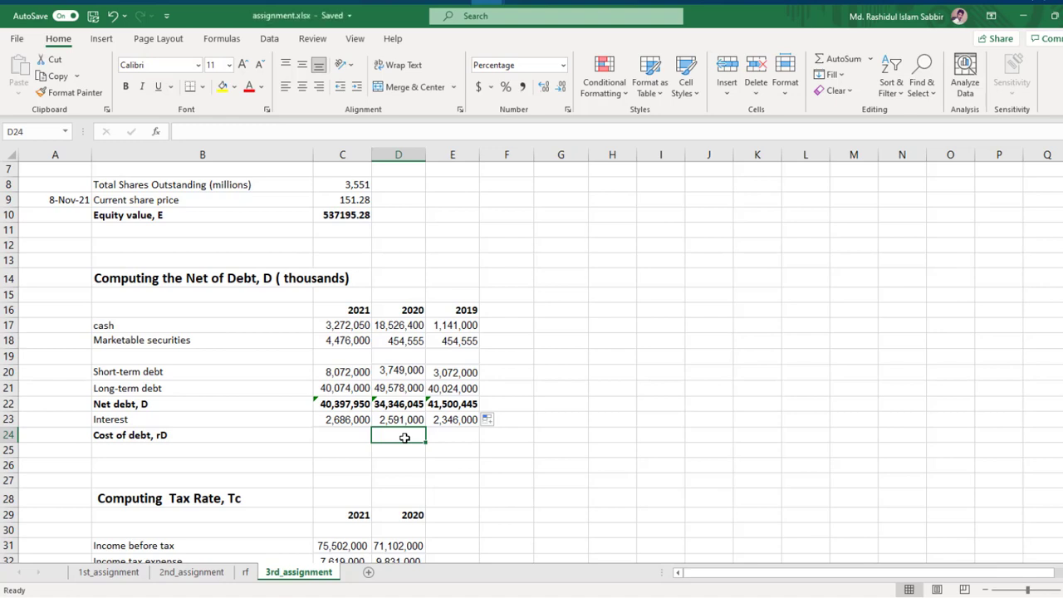
- Enter =D23/AVERAGE(D22:E22) in D24 for the 2020 cost of debt
{"action": "type", "text": "="}
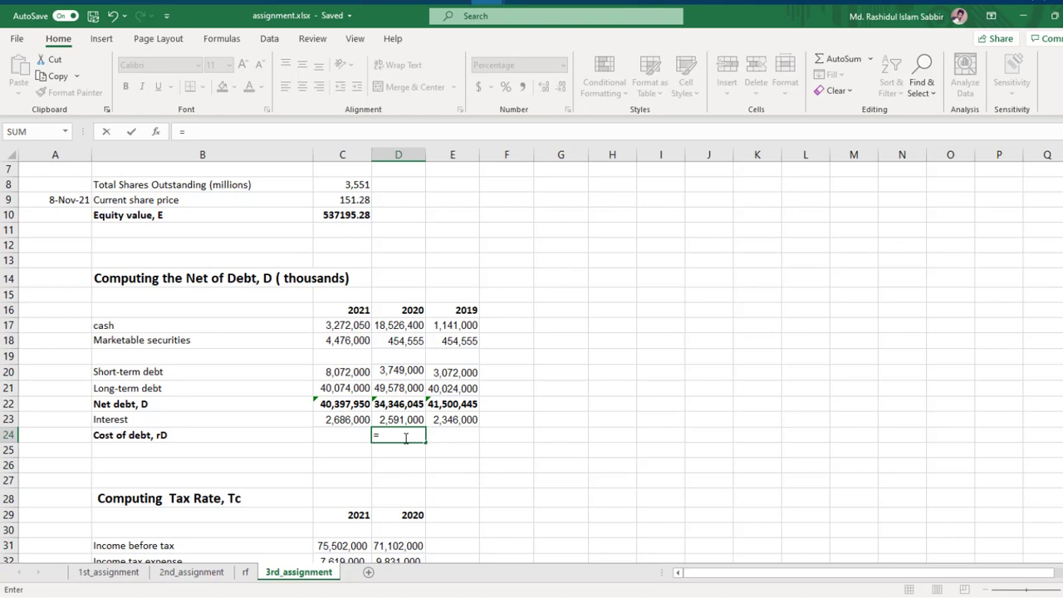
{"action": "key", "text": "BackSpace"}
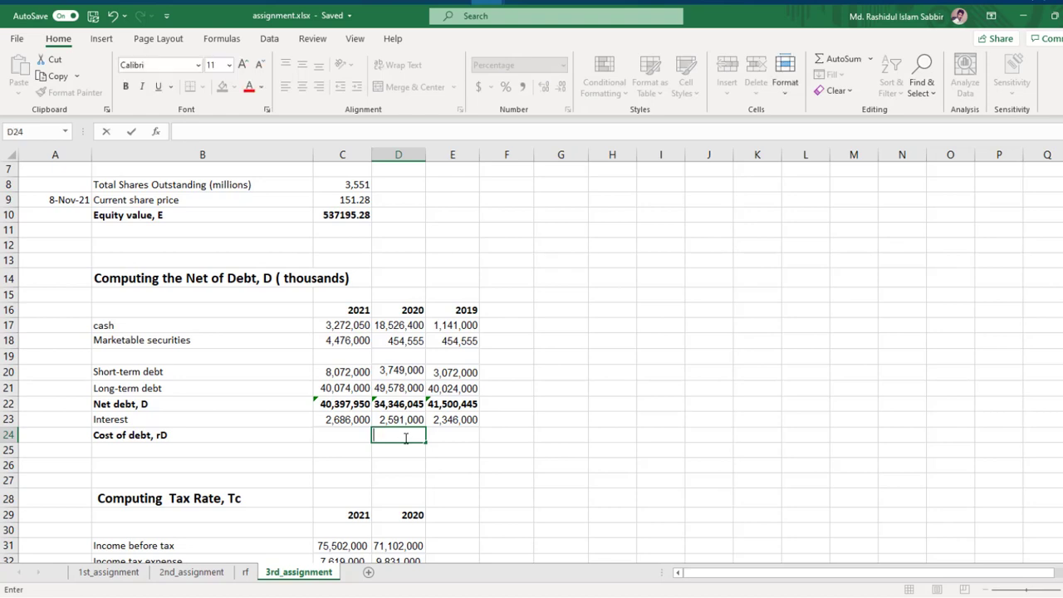
{"action": "type", "text": "="}
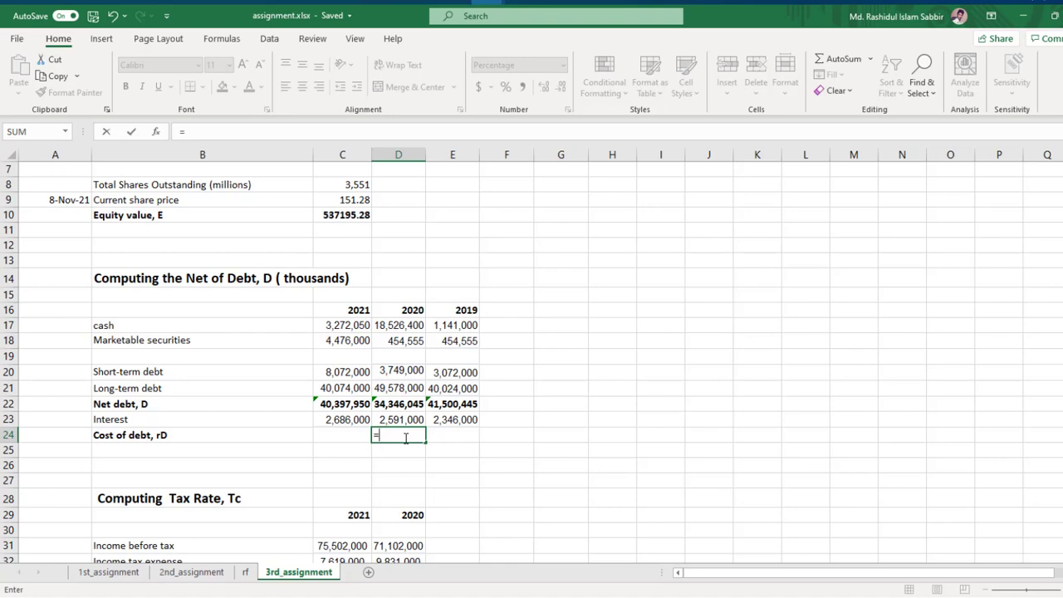
{"action": "left_click", "coordinate": [407, 424]}
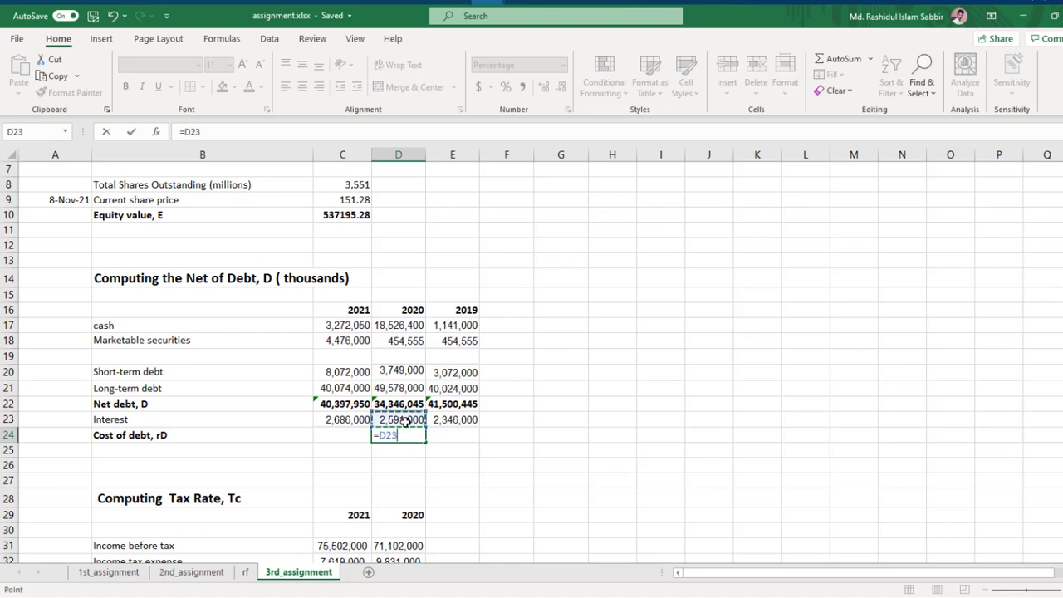
{"action": "type", "text": "/ave"}
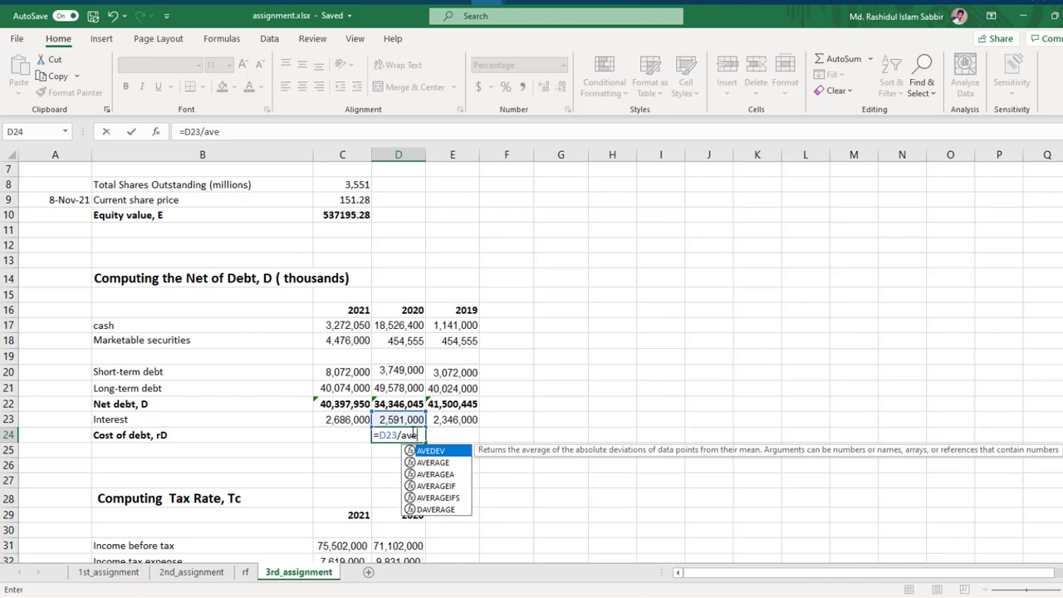
{"action": "double_click", "coordinate": [430, 463]}
{"action": "left_click_drag", "start_coordinate": [459, 405], "coordinate": [397, 407]}
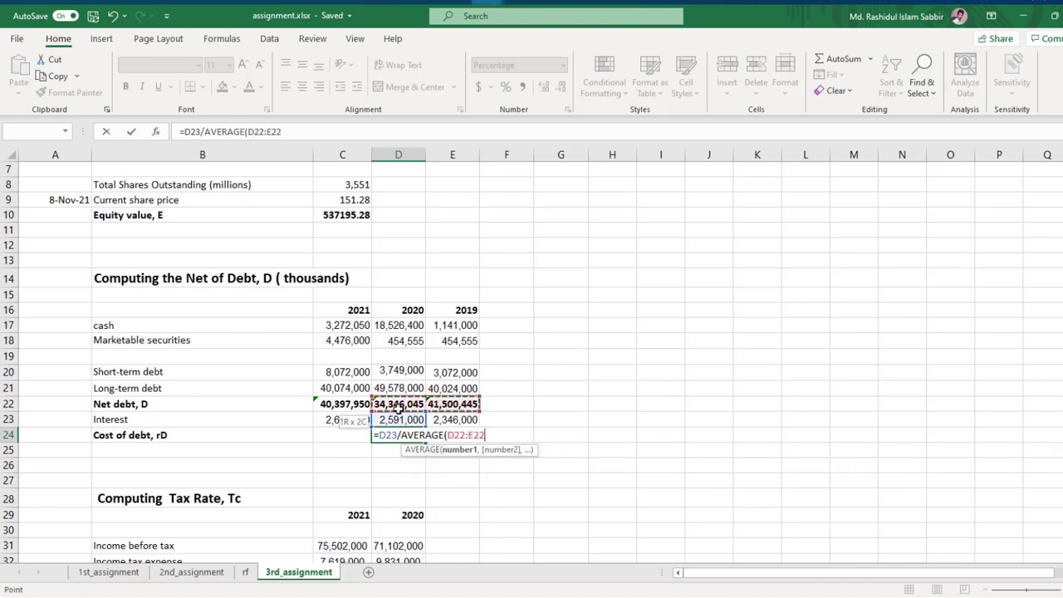
{"action": "type", "text": ")"}
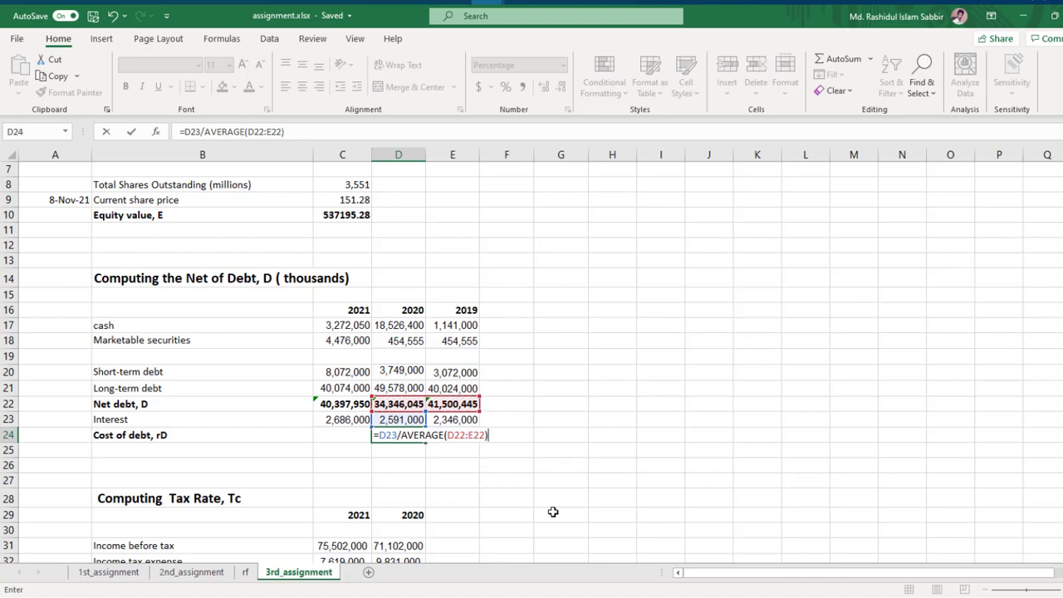
{"action": "key", "text": "Return"}
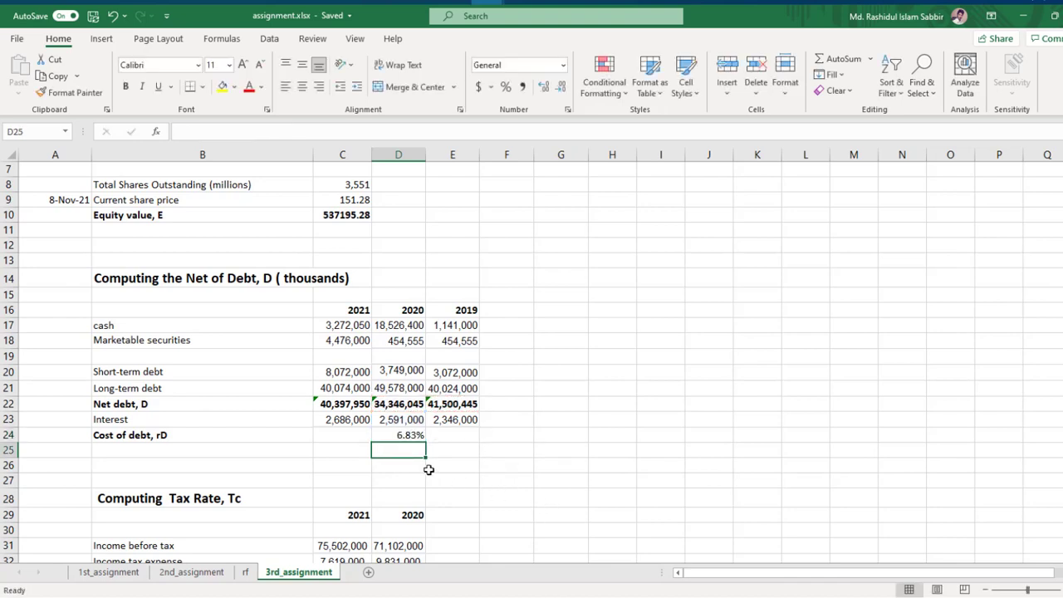
- Copy the cost of debt formula left into C24, giving 7.19% for 2021 and 6.83% for 2020
{"action": "left_click", "coordinate": [396, 438]}
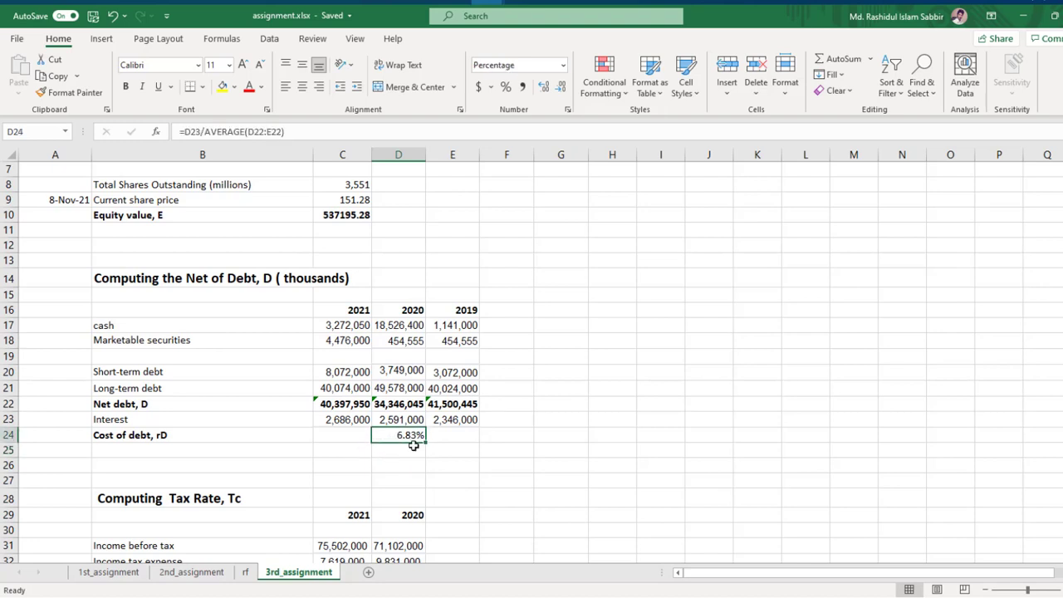
{"action": "left_click_drag", "start_coordinate": [427, 444], "coordinate": [330, 444]}
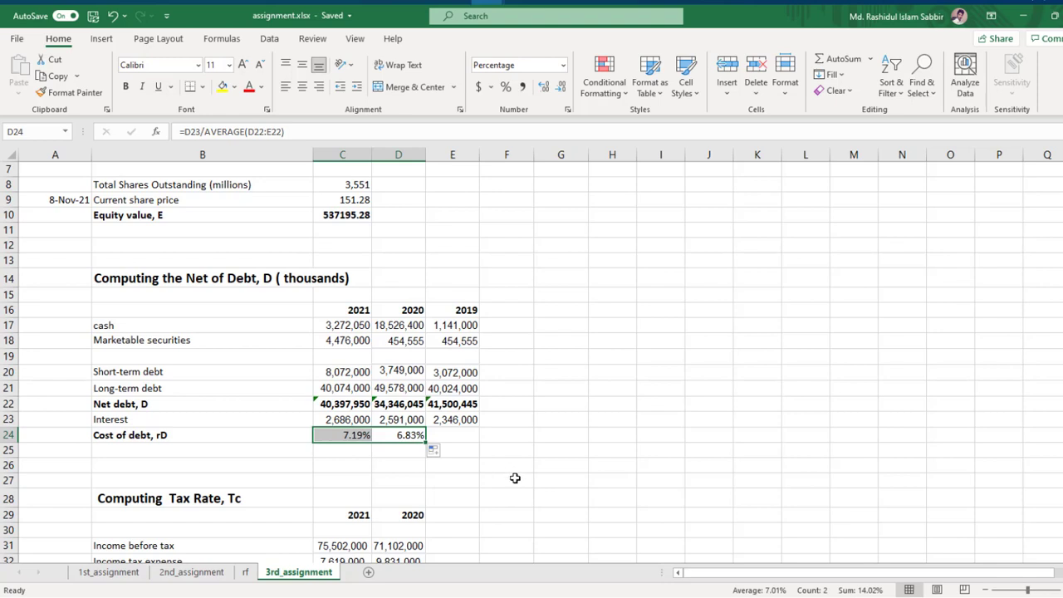
{"action": "left_click", "coordinate": [515, 477]}
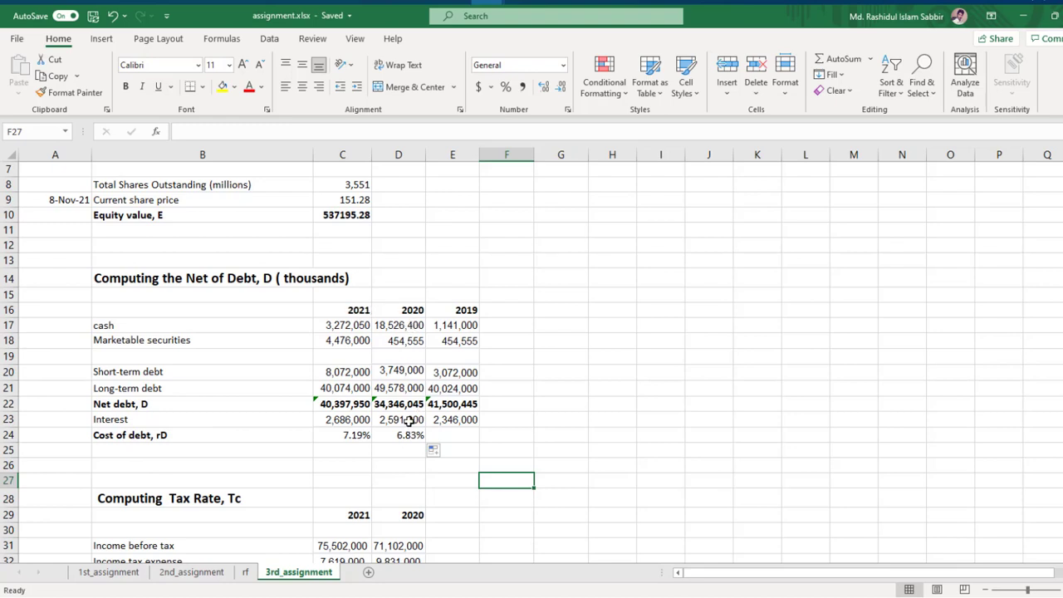
{"action": "scroll", "coordinate": [400, 425], "scroll_direction": "down", "scroll_amount": 3}
{"action": "left_click", "coordinate": [348, 435]}
- Enter =C32/C31 in C33 for a 2021 tax rate of 10.09%
{"action": "type", "text": "="}
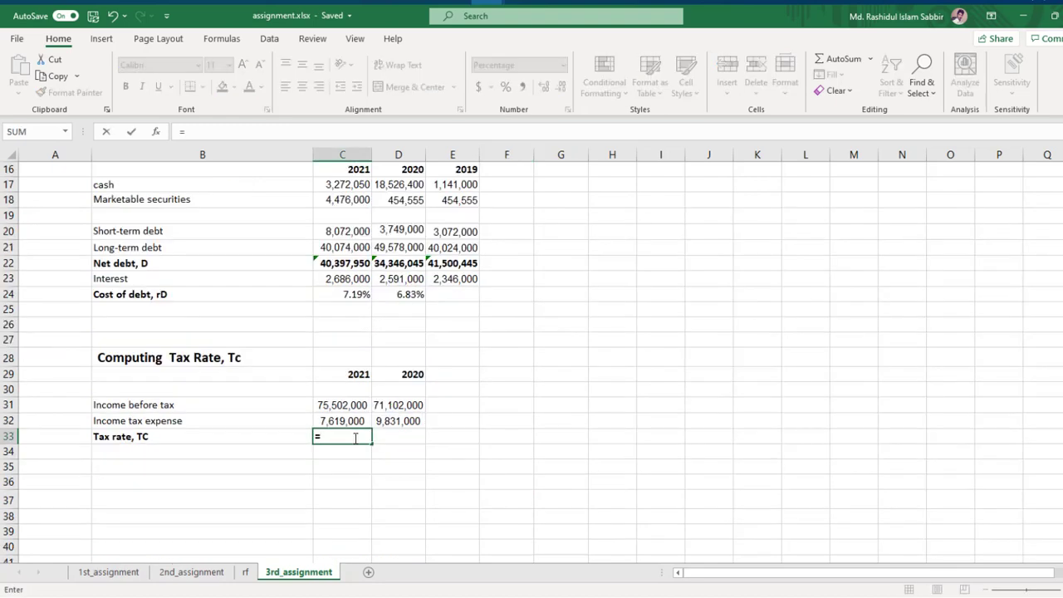
{"action": "key", "text": "BackSpace"}
{"action": "left_click", "coordinate": [348, 421]}
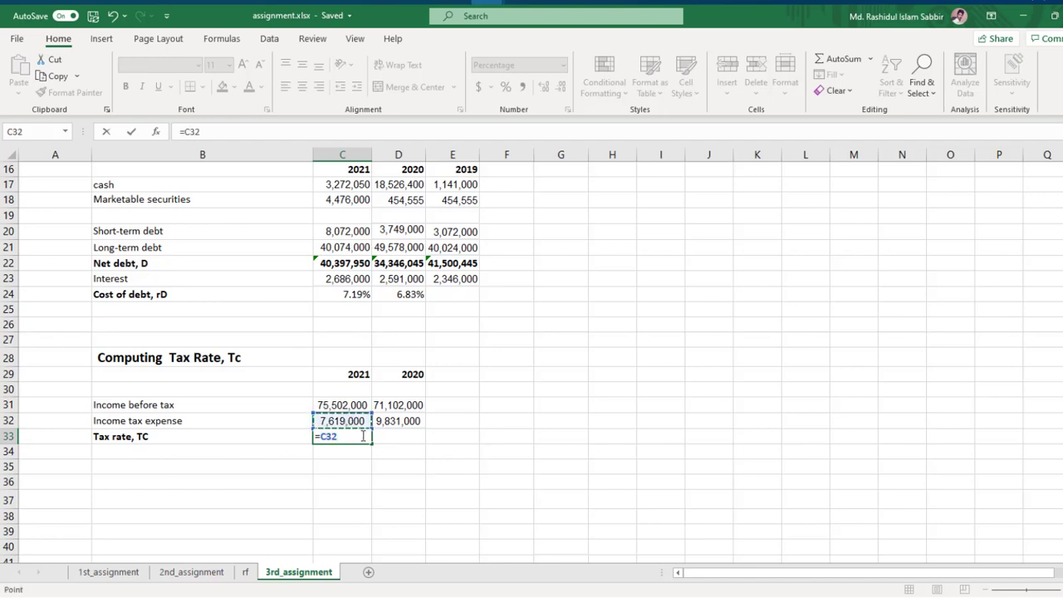
{"action": "type", "text": "/"}
{"action": "left_click", "coordinate": [343, 404]}
{"action": "key", "text": "Return"}
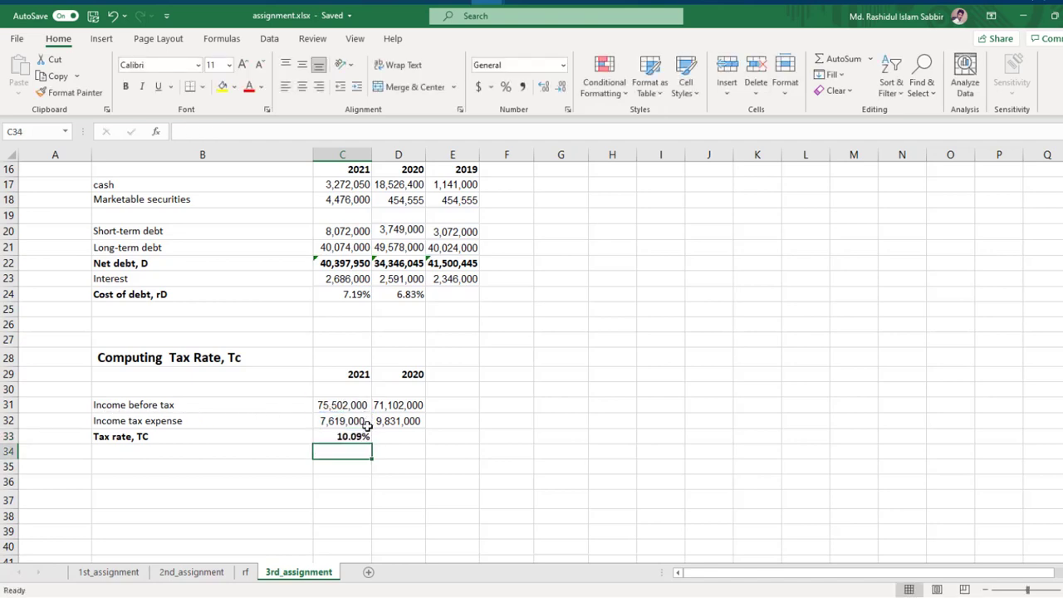
- Copy the tax rate formula into D33, giving 13.83% for 2020
{"action": "left_click", "coordinate": [357, 440]}
{"action": "left_click_drag", "start_coordinate": [375, 444], "coordinate": [420, 440]}
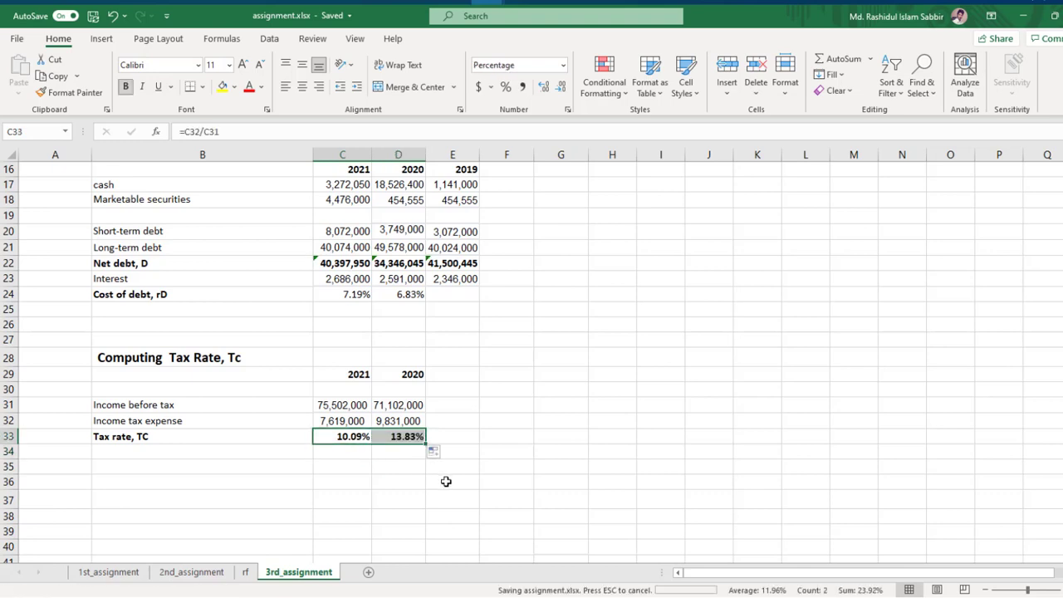
{"action": "left_click", "coordinate": [585, 453]}
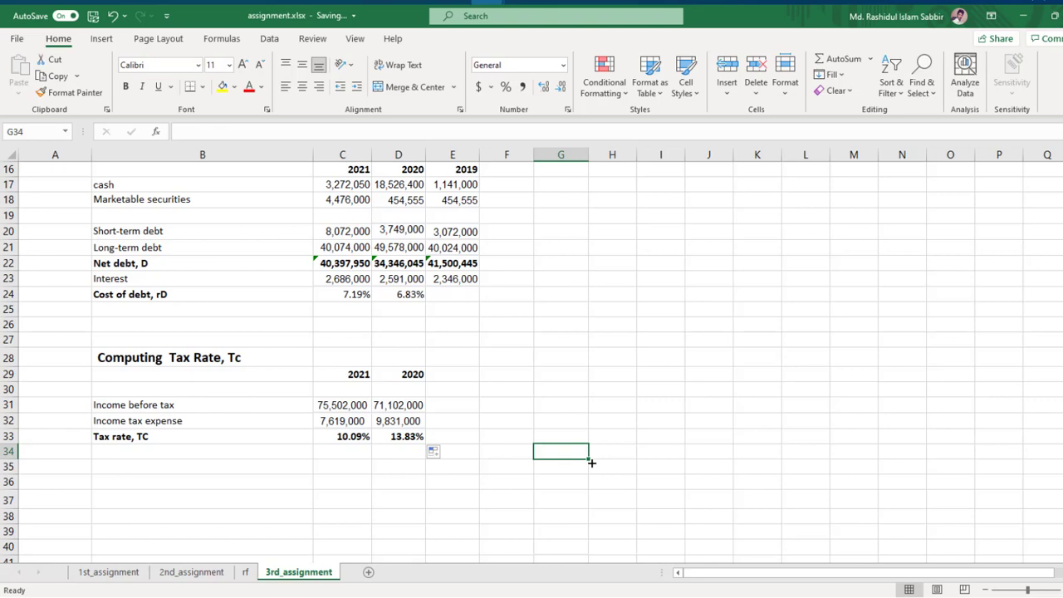
{"action": "scroll", "coordinate": [590, 463], "scroll_direction": "up", "scroll_amount": 5}
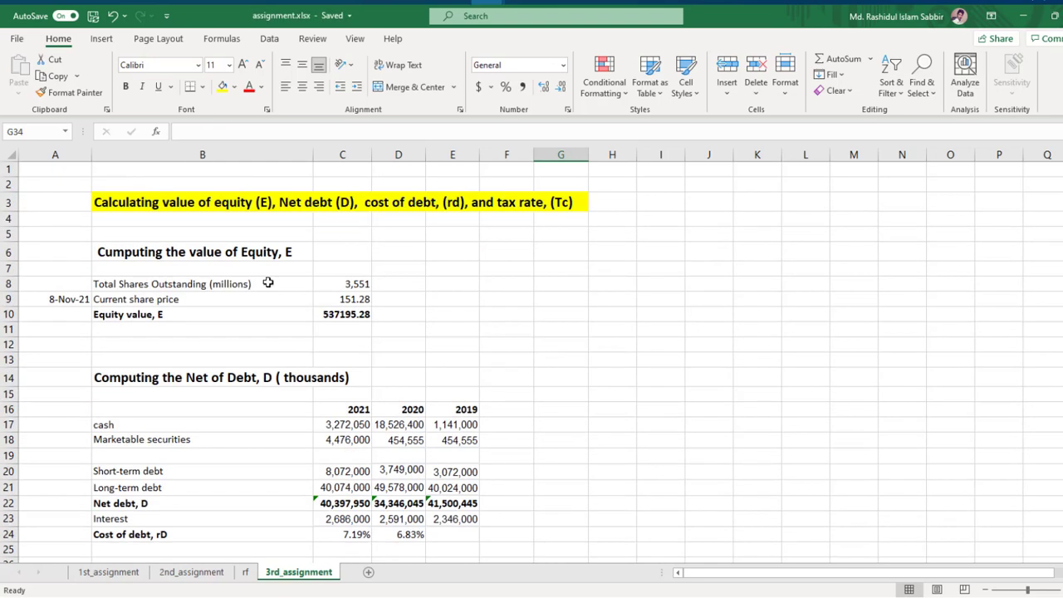
- Fill the equity value cell C10 (537195.28) with yellow
{"action": "left_click", "coordinate": [112, 256]}
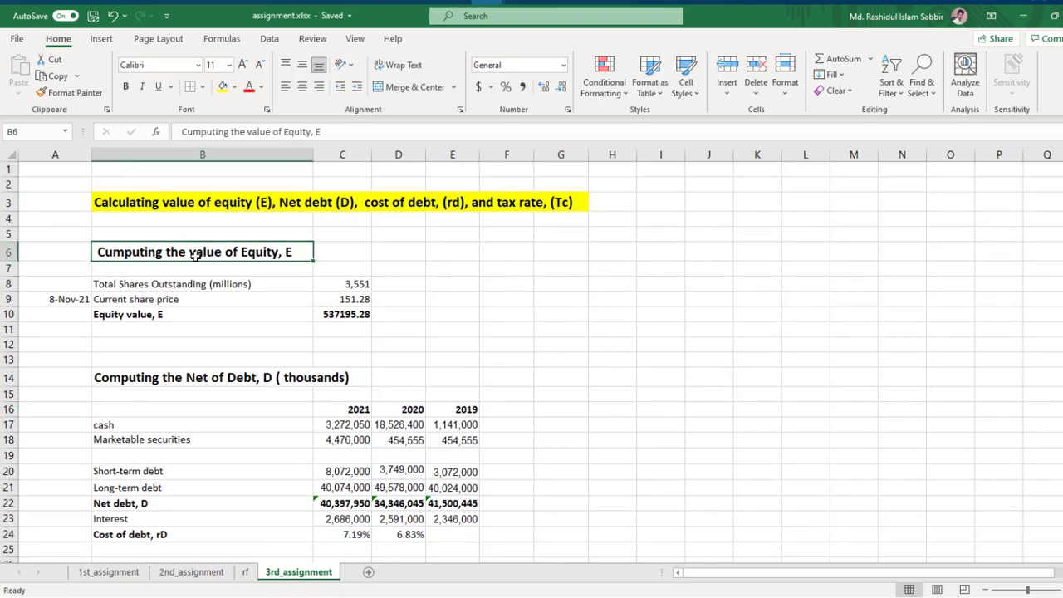
{"action": "scroll", "coordinate": [394, 361], "scroll_direction": "down", "scroll_amount": 2}
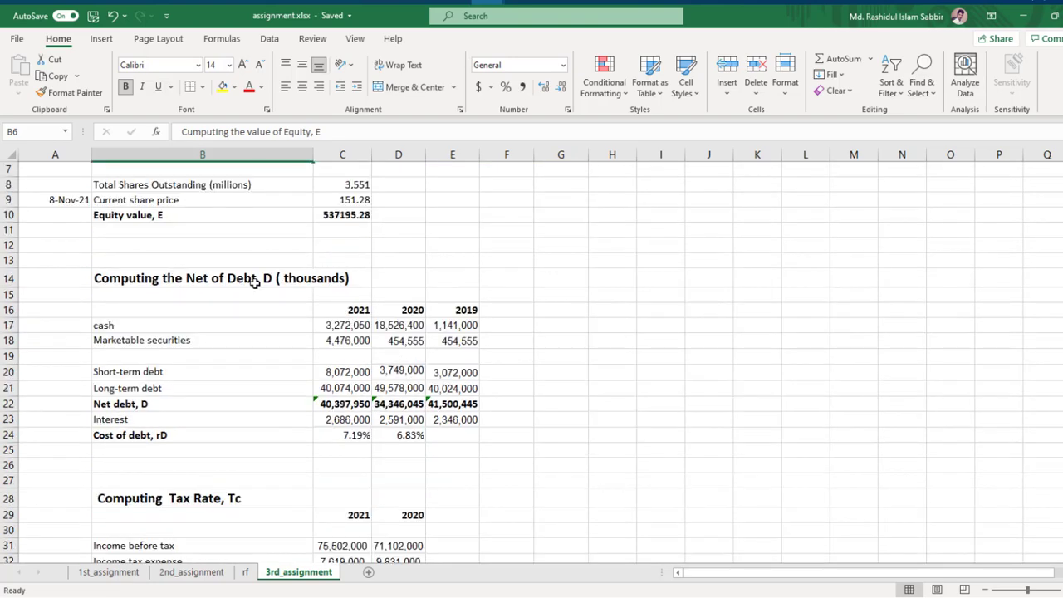
{"action": "scroll", "coordinate": [132, 295], "scroll_direction": "down", "scroll_amount": 3}
{"action": "left_click", "coordinate": [112, 297]}
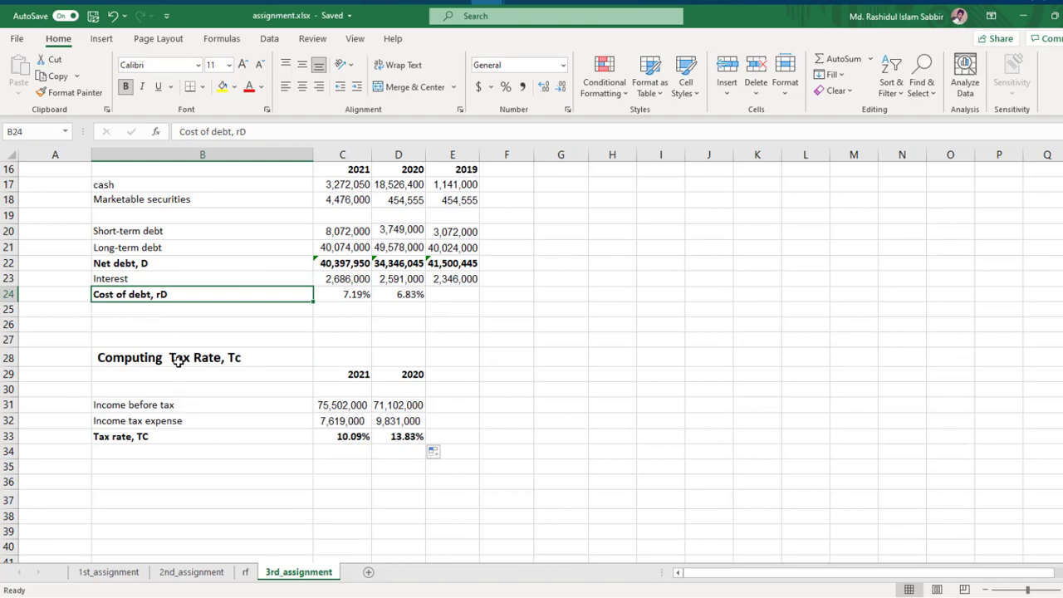
{"action": "scroll", "coordinate": [155, 439], "scroll_direction": "up", "scroll_amount": 5}
{"action": "left_click", "coordinate": [343, 314]}
{"action": "left_click", "coordinate": [221, 86]}
{"action": "scroll", "coordinate": [463, 368], "scroll_direction": "down", "scroll_amount": 2}
- Fill C22:E22, C24:D24 and C33:D33 with yellow
{"action": "left_click_drag", "start_coordinate": [330, 405], "coordinate": [474, 405]}
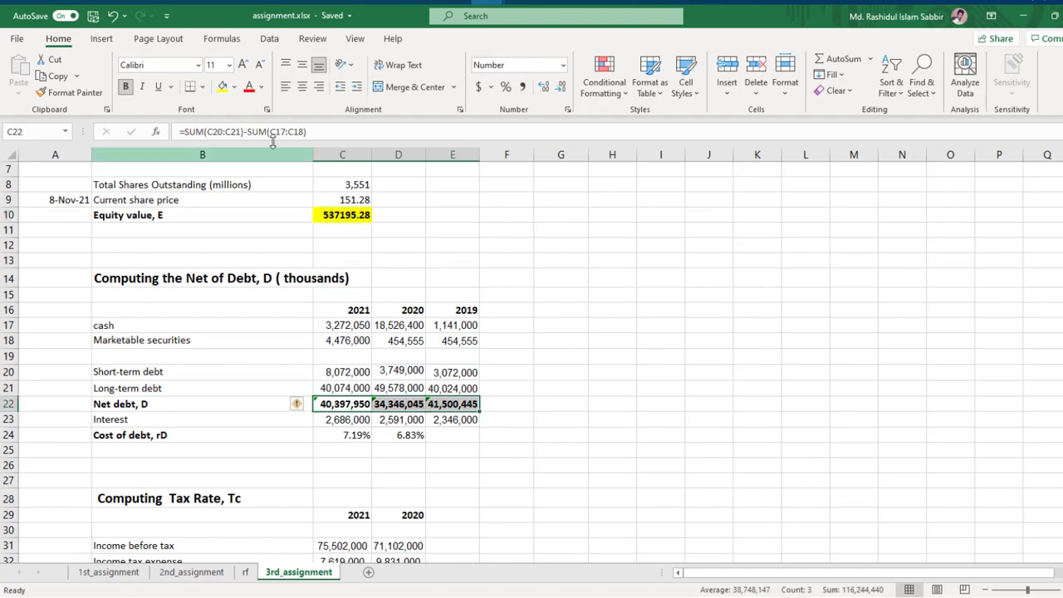
{"action": "left_click", "coordinate": [222, 90]}
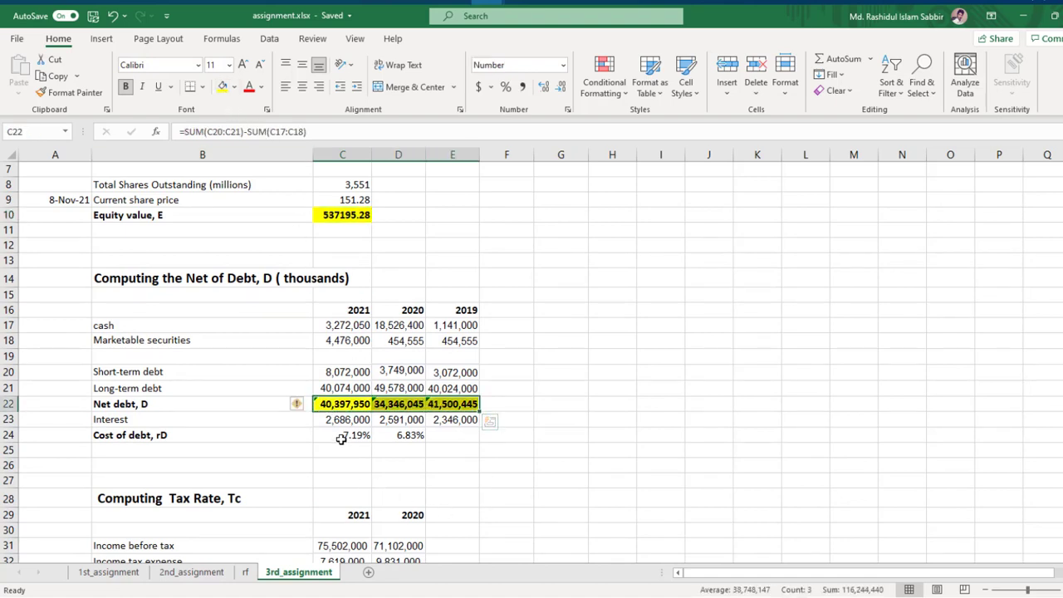
{"action": "left_click_drag", "start_coordinate": [347, 435], "coordinate": [407, 435]}
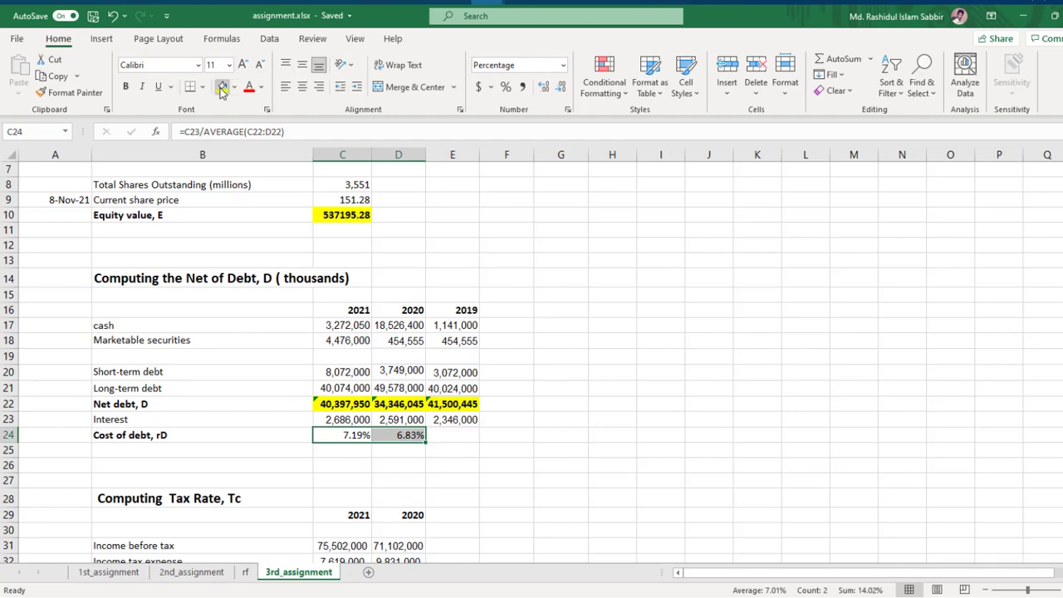
{"action": "left_click", "coordinate": [223, 86]}
{"action": "scroll", "coordinate": [415, 399], "scroll_direction": "down", "scroll_amount": 3}
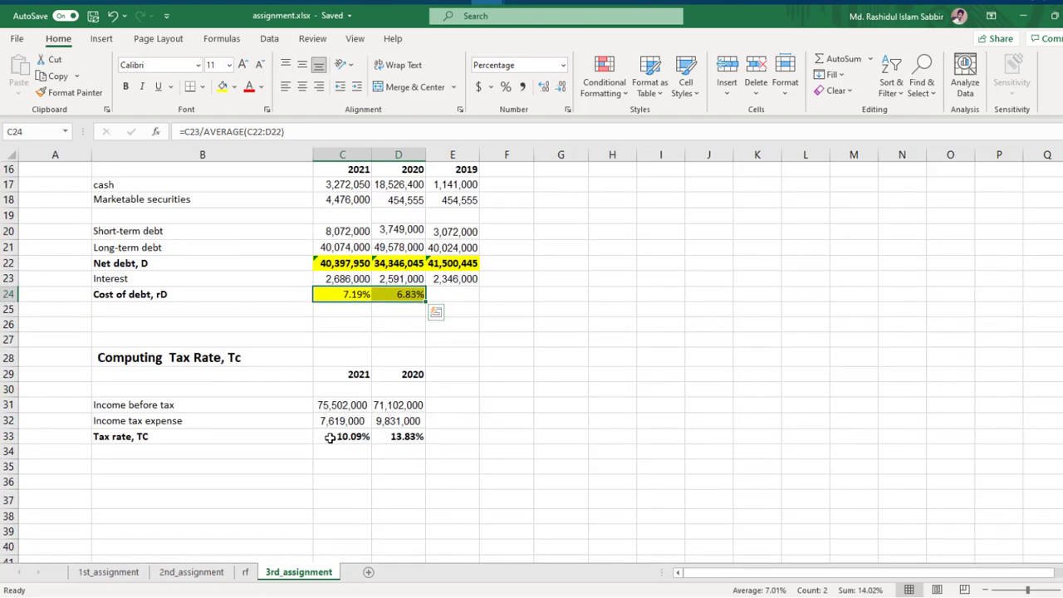
{"action": "left_click_drag", "start_coordinate": [330, 438], "coordinate": [407, 436]}
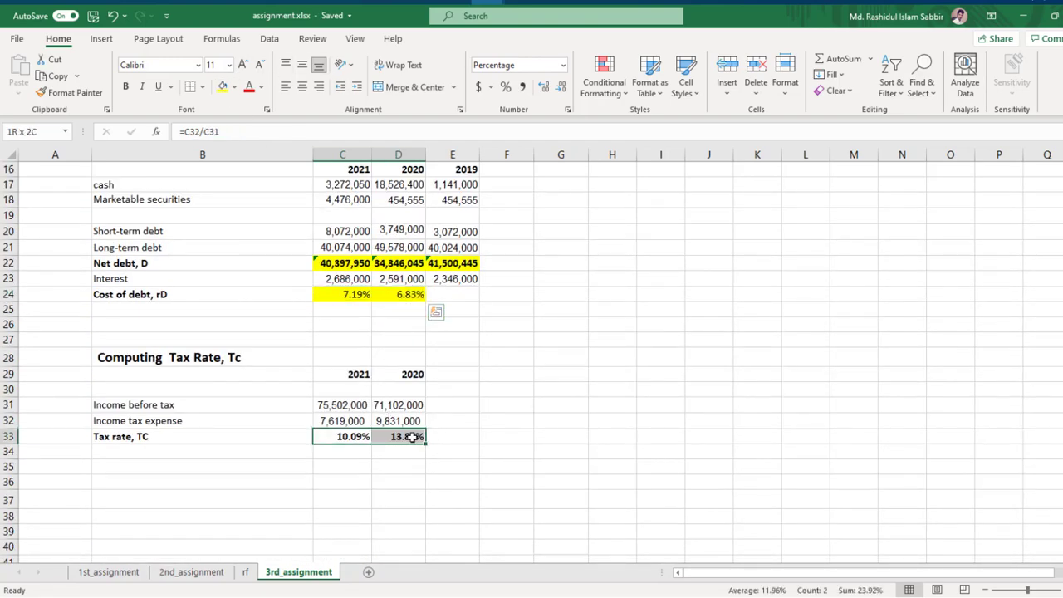
{"action": "left_click", "coordinate": [222, 87]}
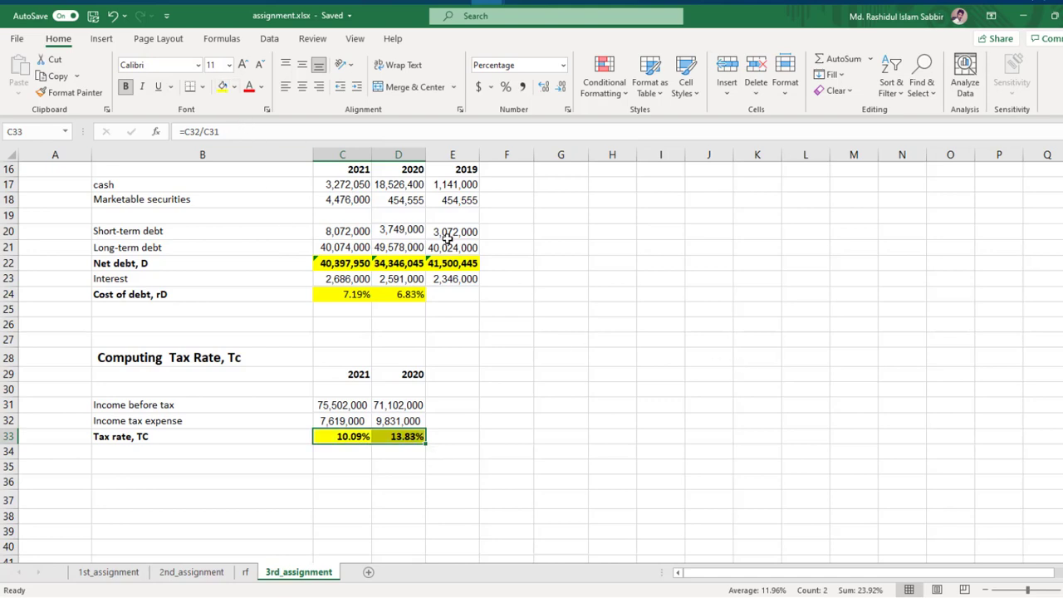
{"action": "left_click", "coordinate": [563, 297]}
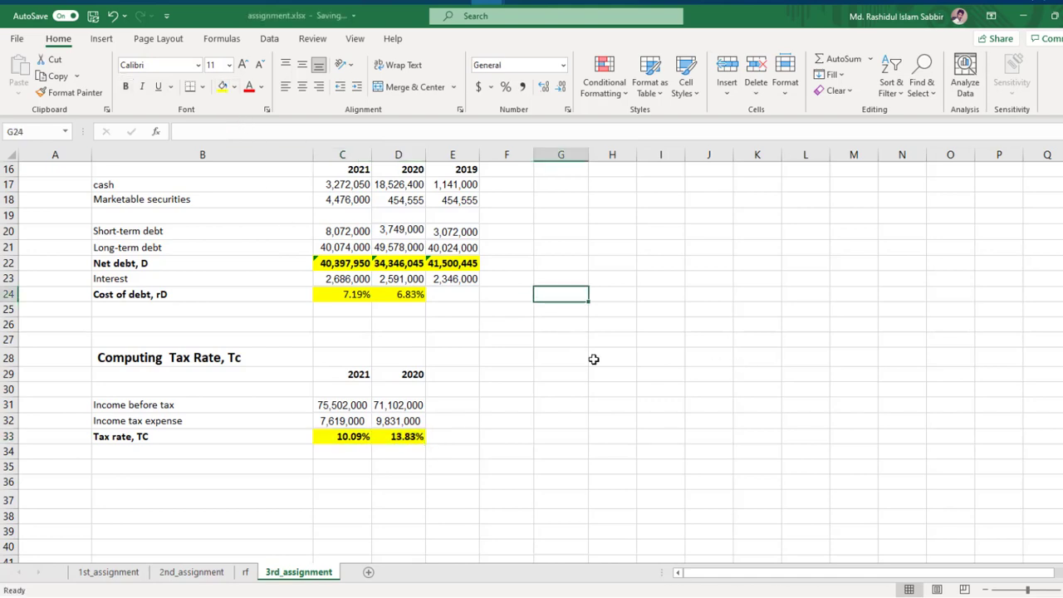